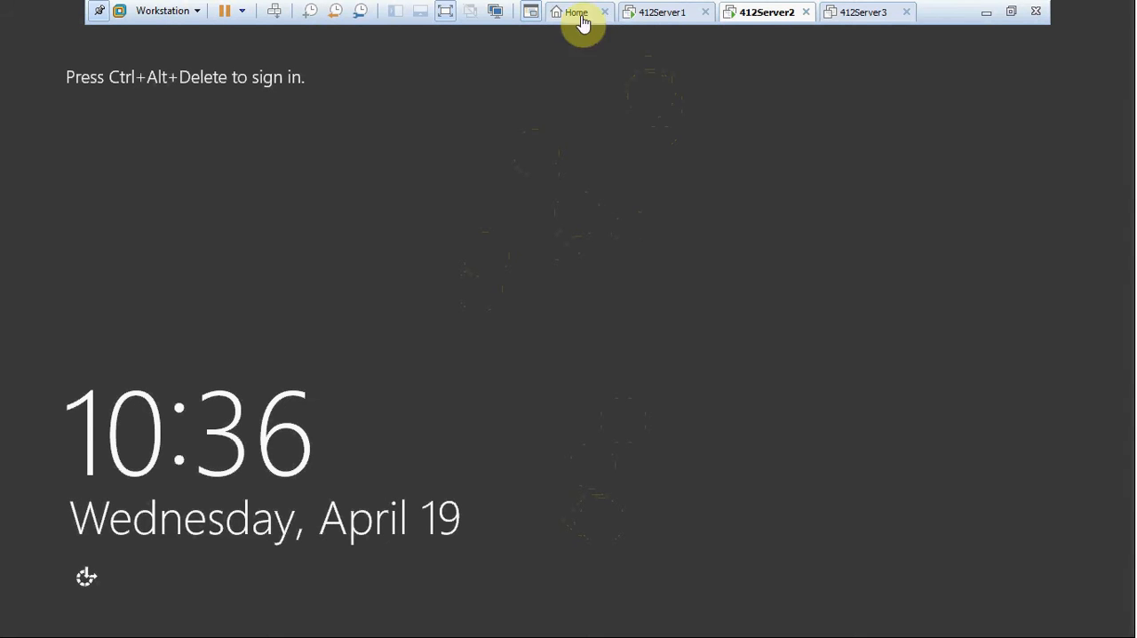
# Sign in to the 412Server2 virtual machine as 412FOREST2\Administrator with the account password.
pyautogui.click(277, 11)
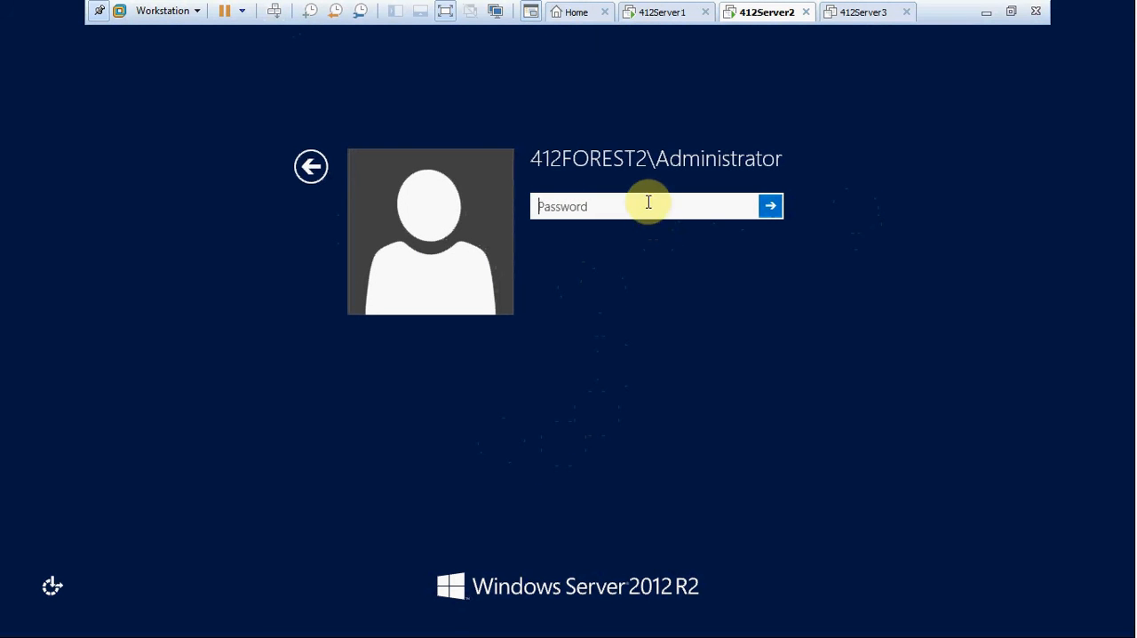
pyautogui.click(309, 176)
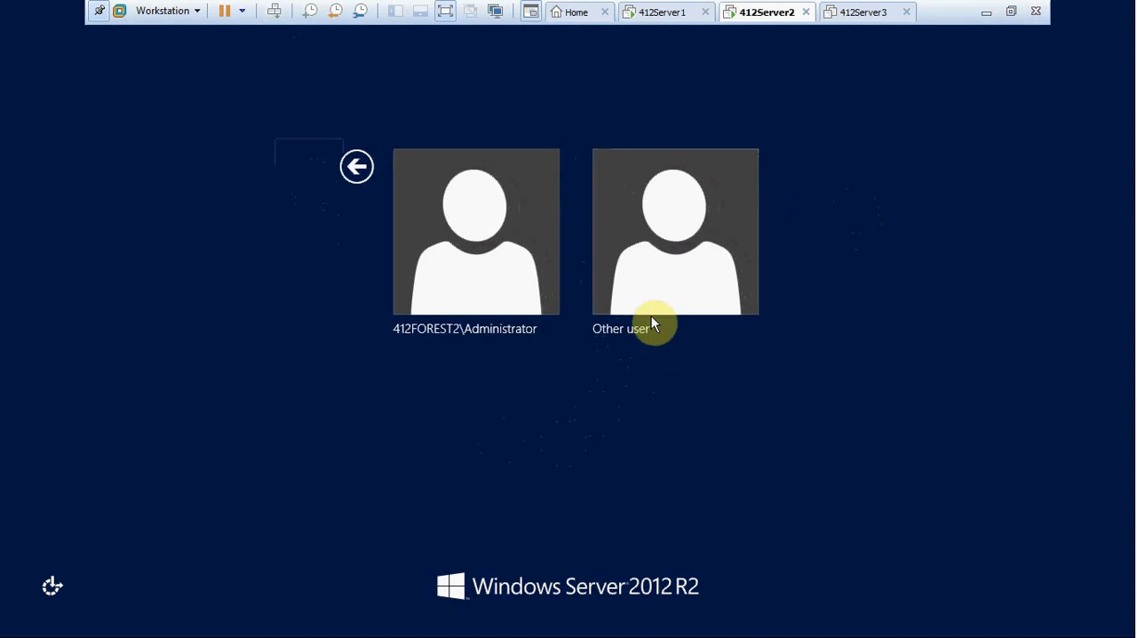
pyautogui.click(651, 313)
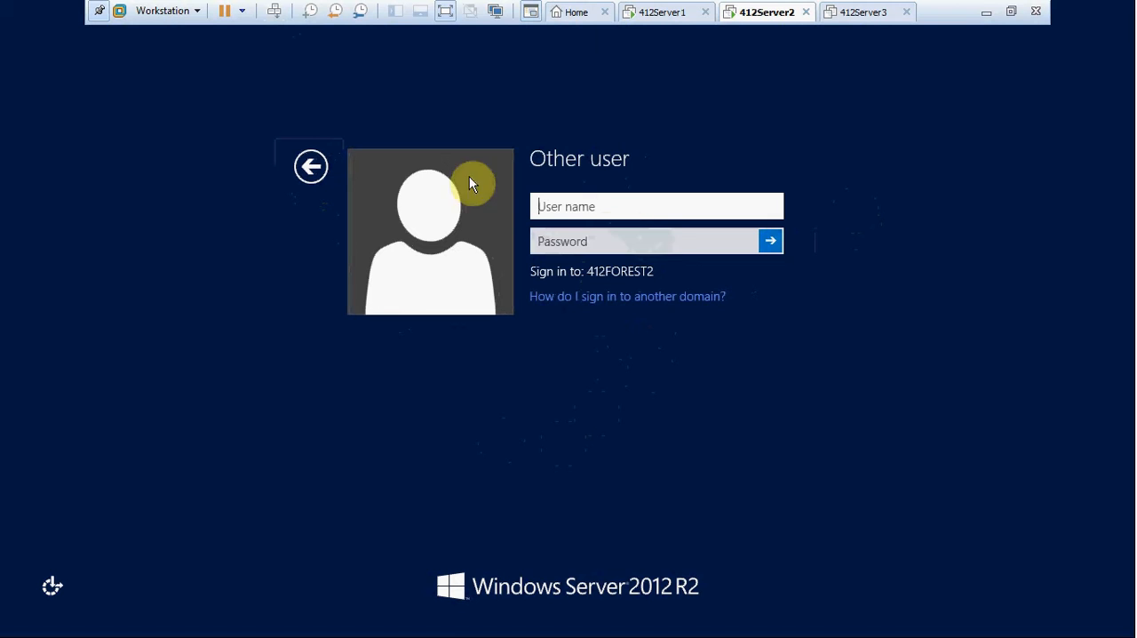
pyautogui.click(307, 167)
pyautogui.click(519, 230)
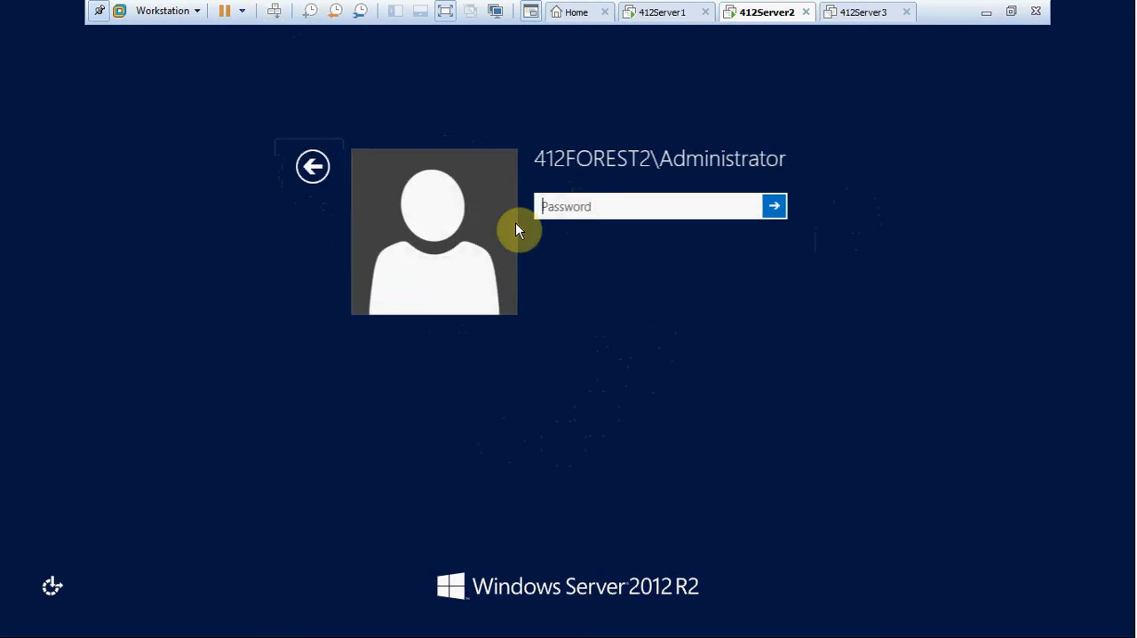
pyautogui.write('••••••••••')
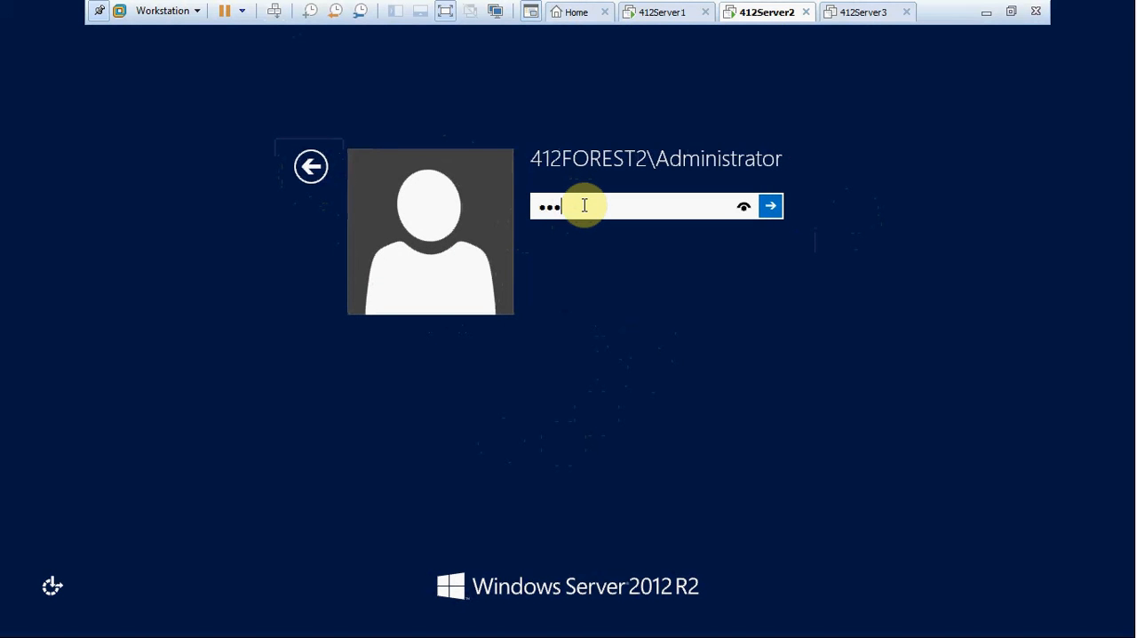
pyautogui.press('Return')
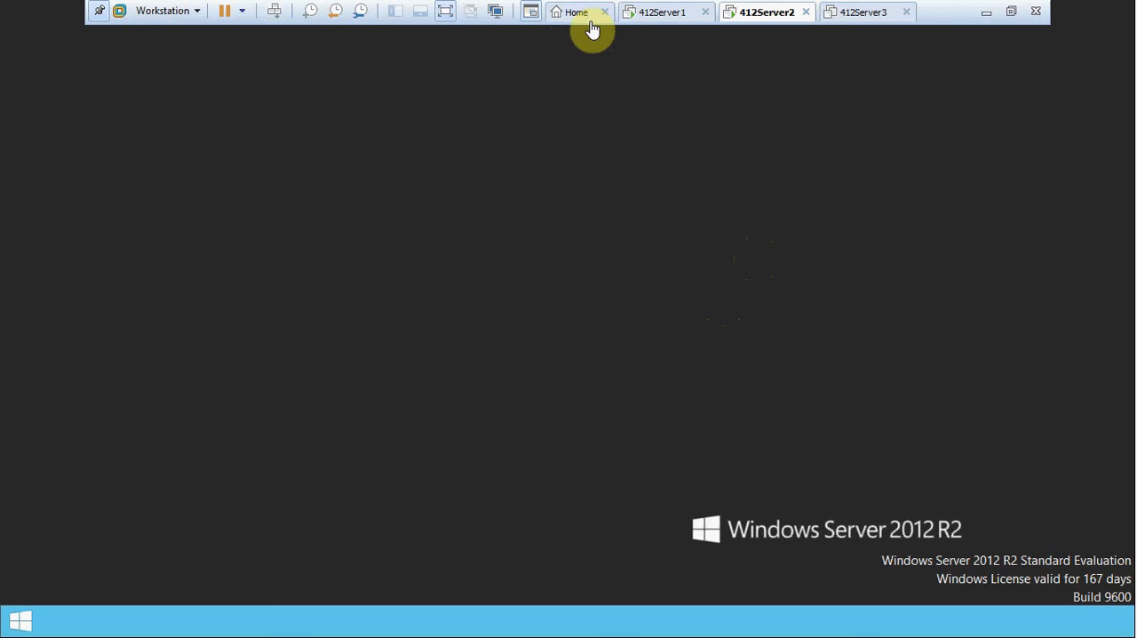
# Switch to the 412Server1 virtual machine and sign in as 412DOM1\Administrator with the account password.
pyautogui.click(666, 12)
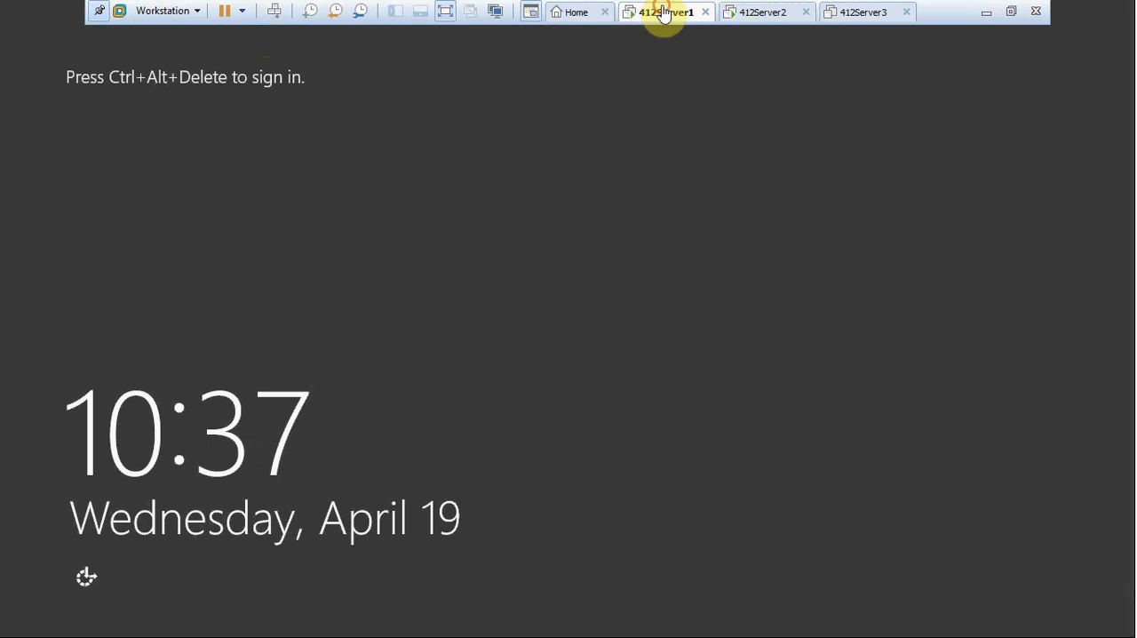
pyautogui.click(274, 10)
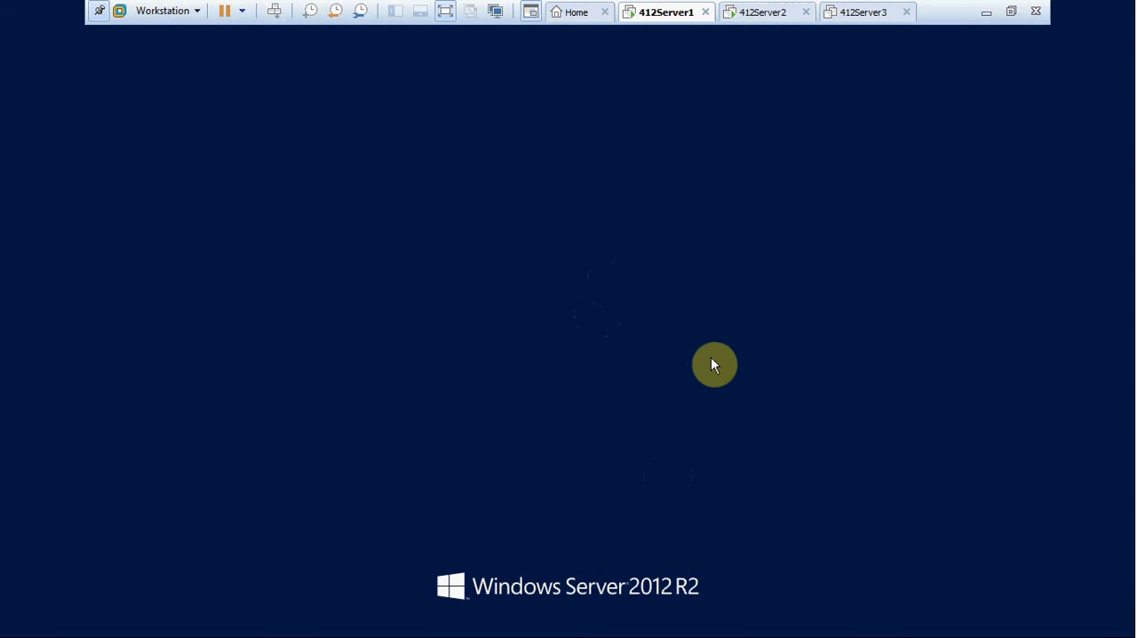
pyautogui.click(617, 200)
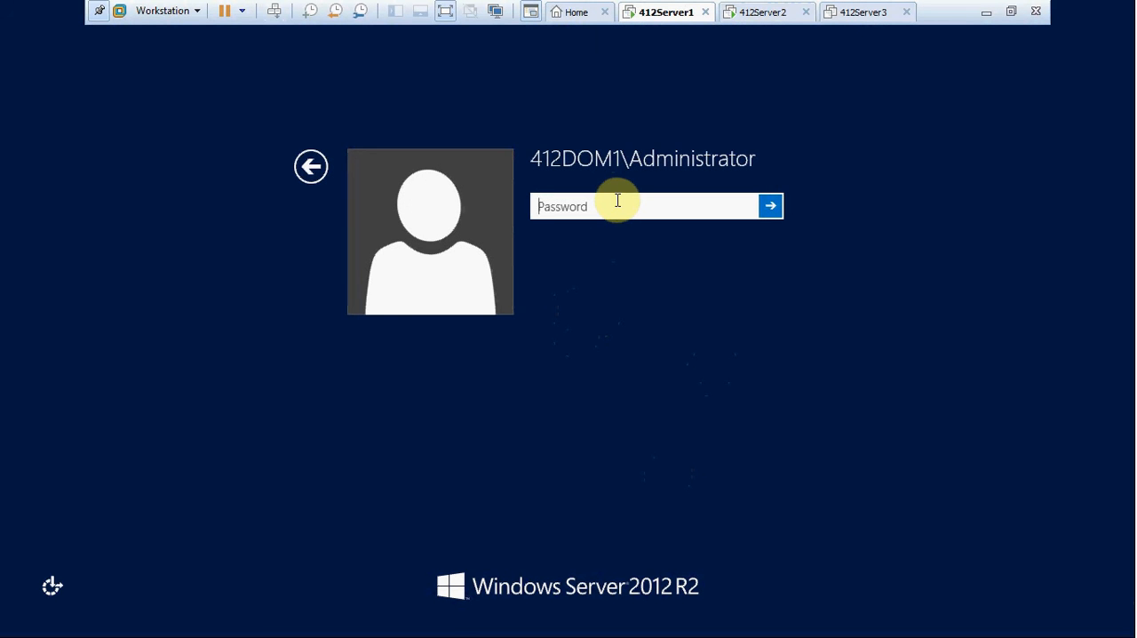
pyautogui.write('•••••••••••')
pyautogui.press('Return')
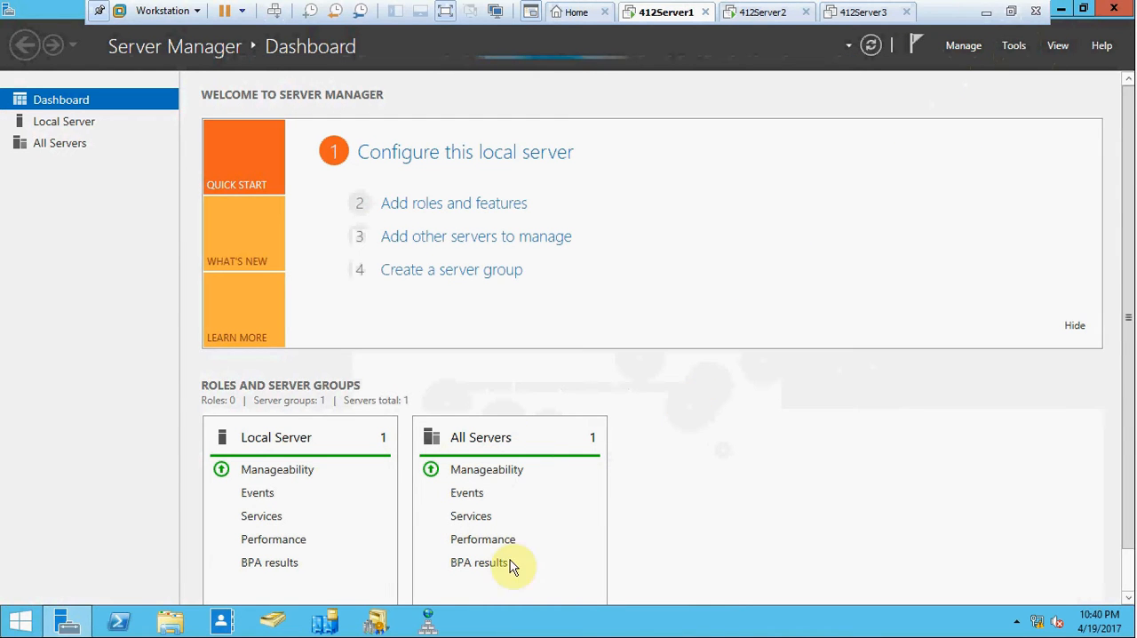
# Open Active Directory Domains and Trusts and display the trusts in the properties of 412Dom1.local.
pyautogui.click(375, 625)
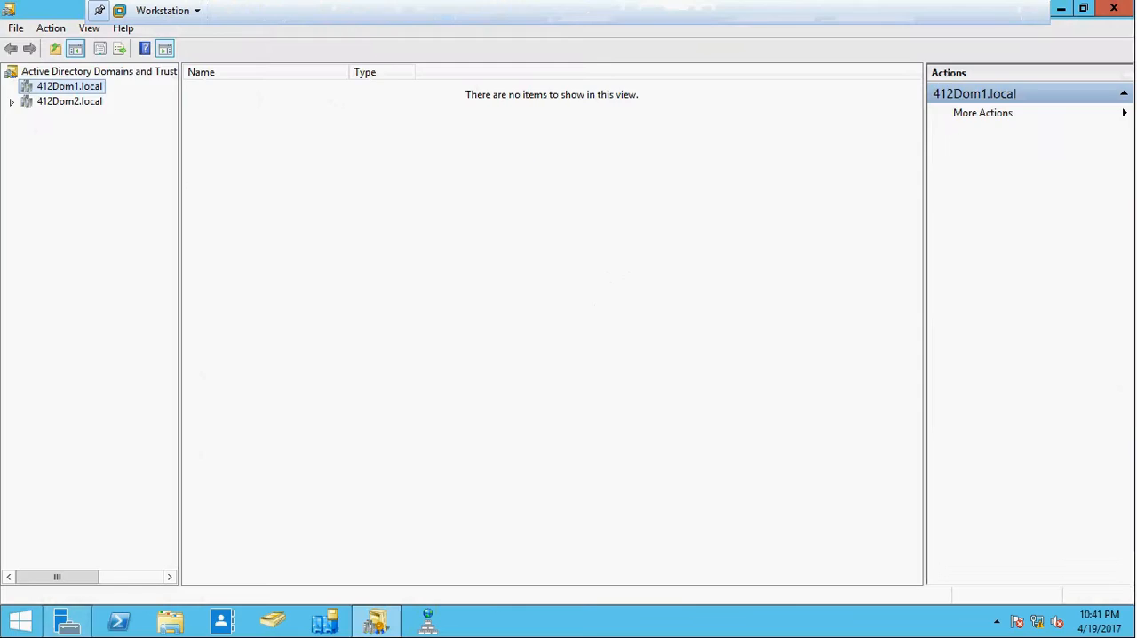
pyautogui.rightClick(85, 89)
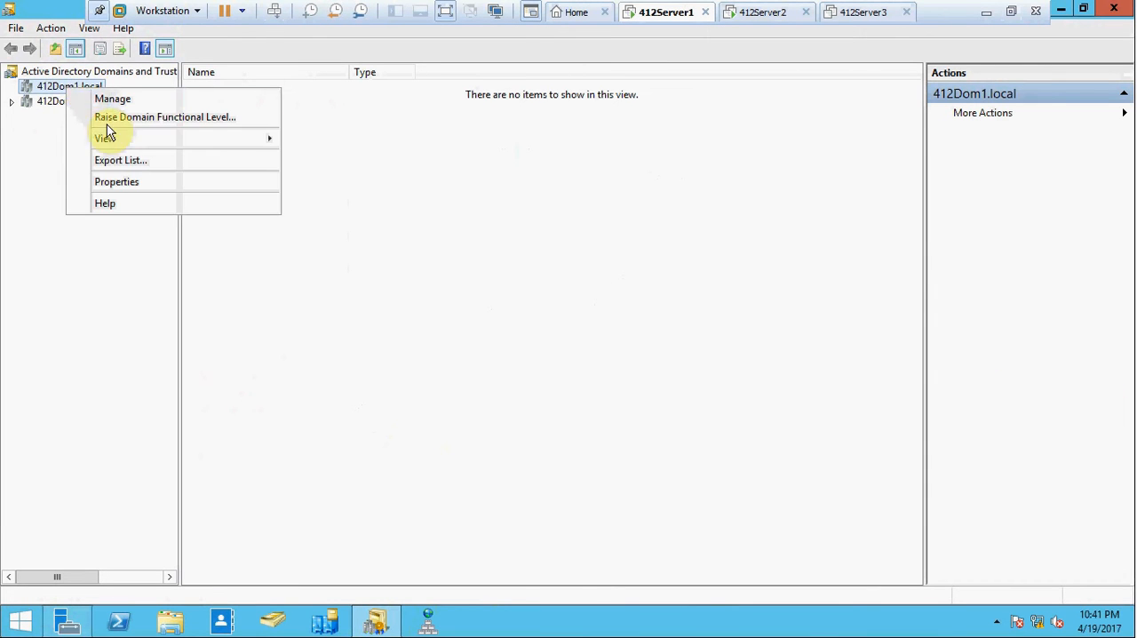
pyautogui.click(117, 181)
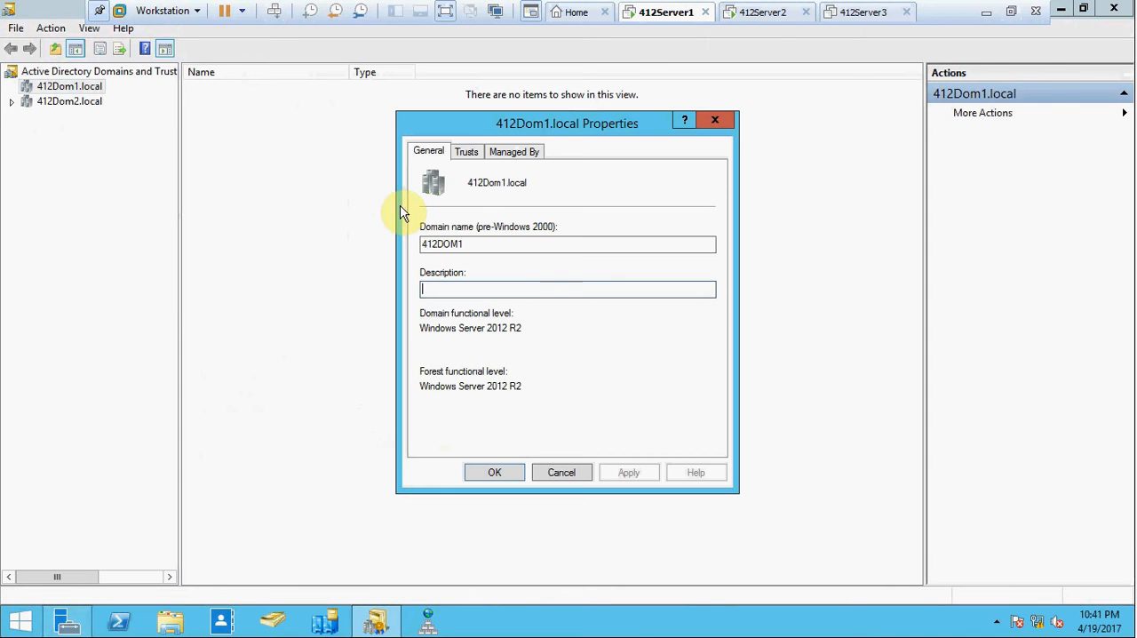
pyautogui.click(467, 153)
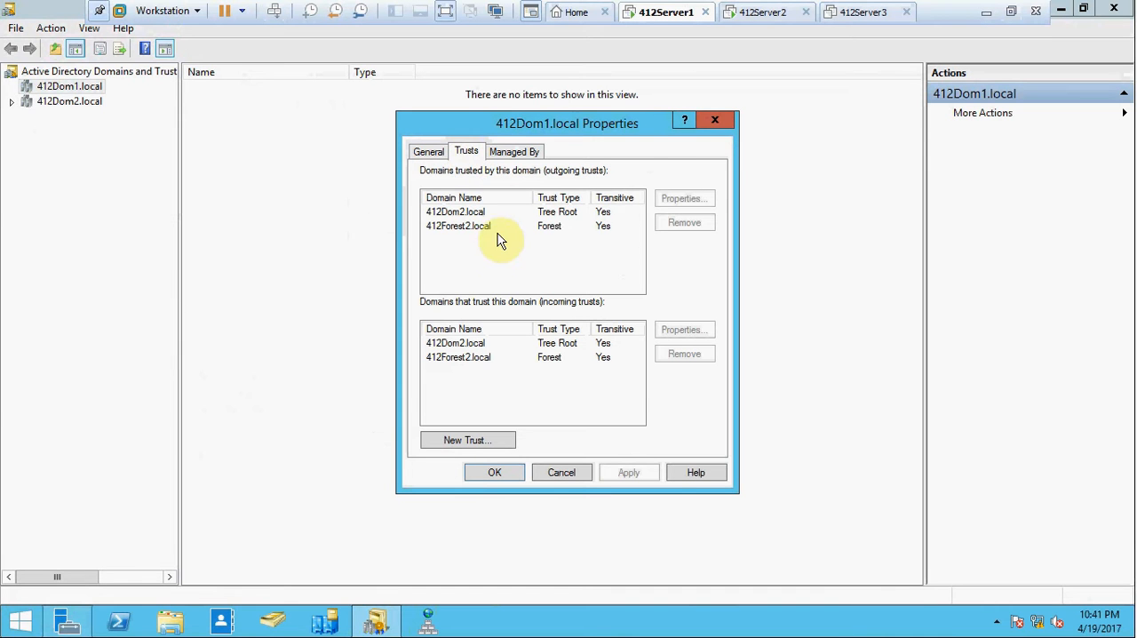
# Remove the outgoing 412Forest2.local trust from both the local and other domain, authenticating as 412forest2\administrator with the account password.
pyautogui.click(453, 228)
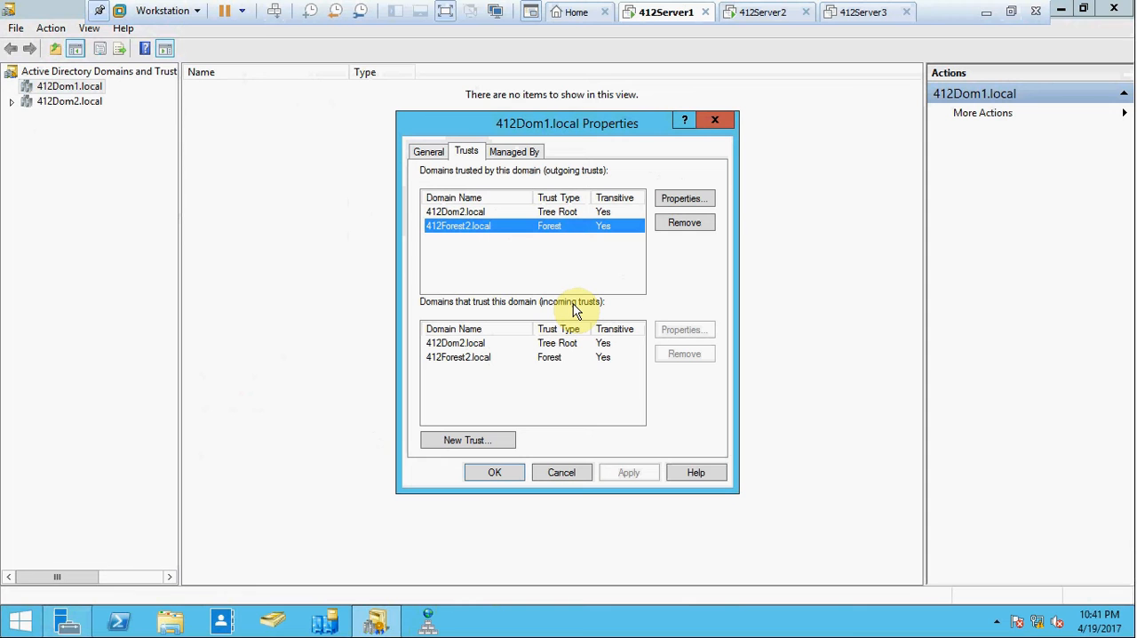
pyautogui.click(679, 224)
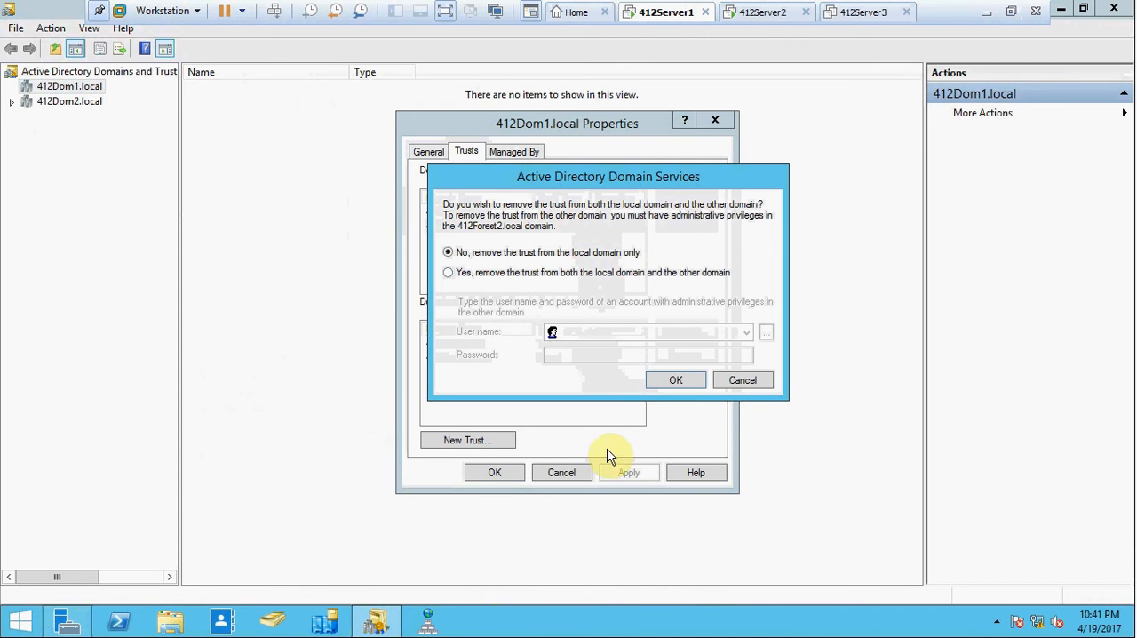
pyautogui.click(449, 273)
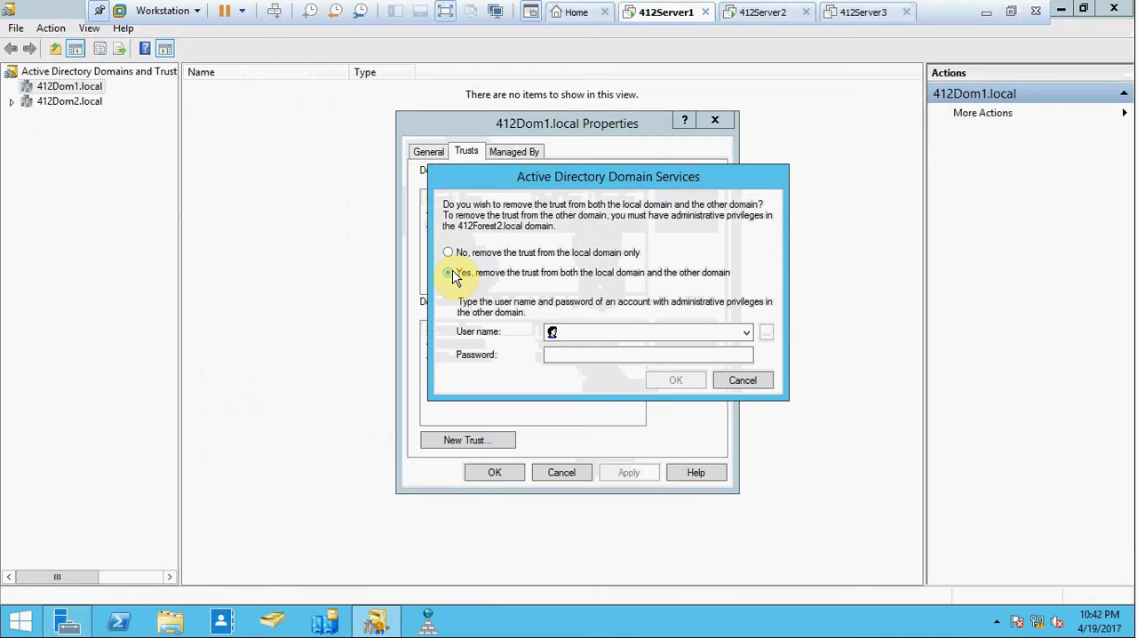
pyautogui.click(586, 332)
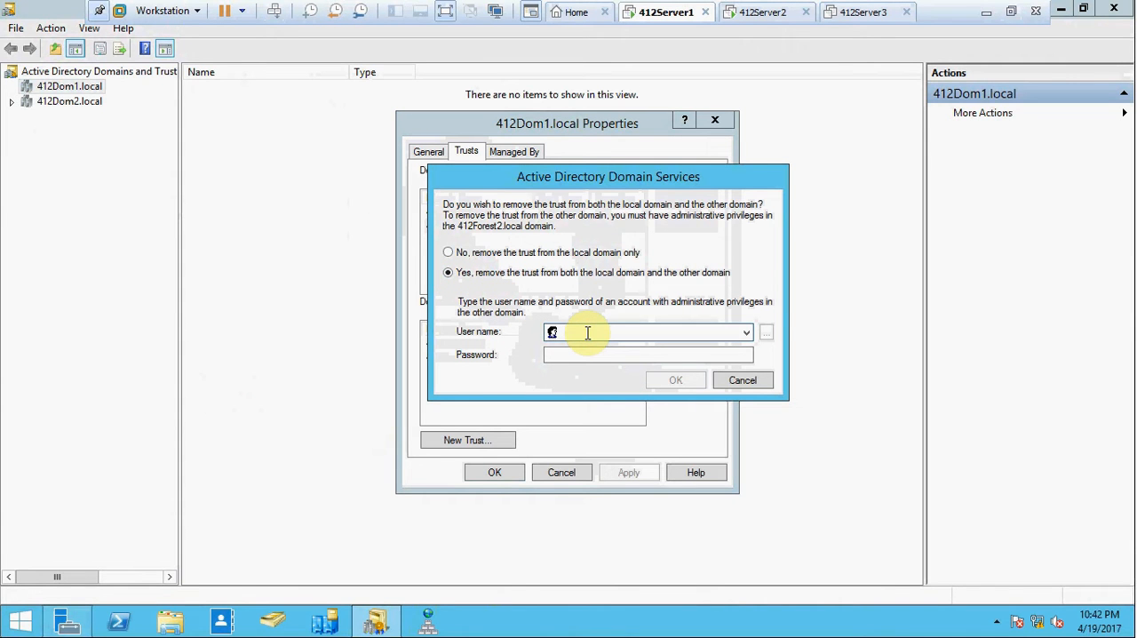
pyautogui.write('412forest2\\adm')
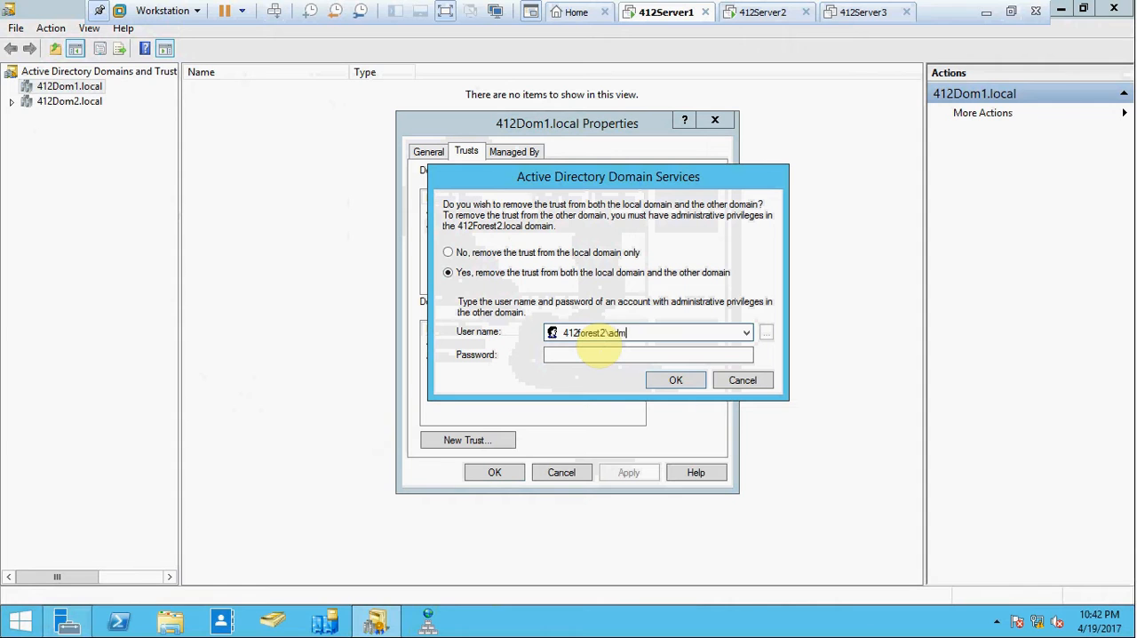
pyautogui.write('inistrator')
pyautogui.click(597, 354)
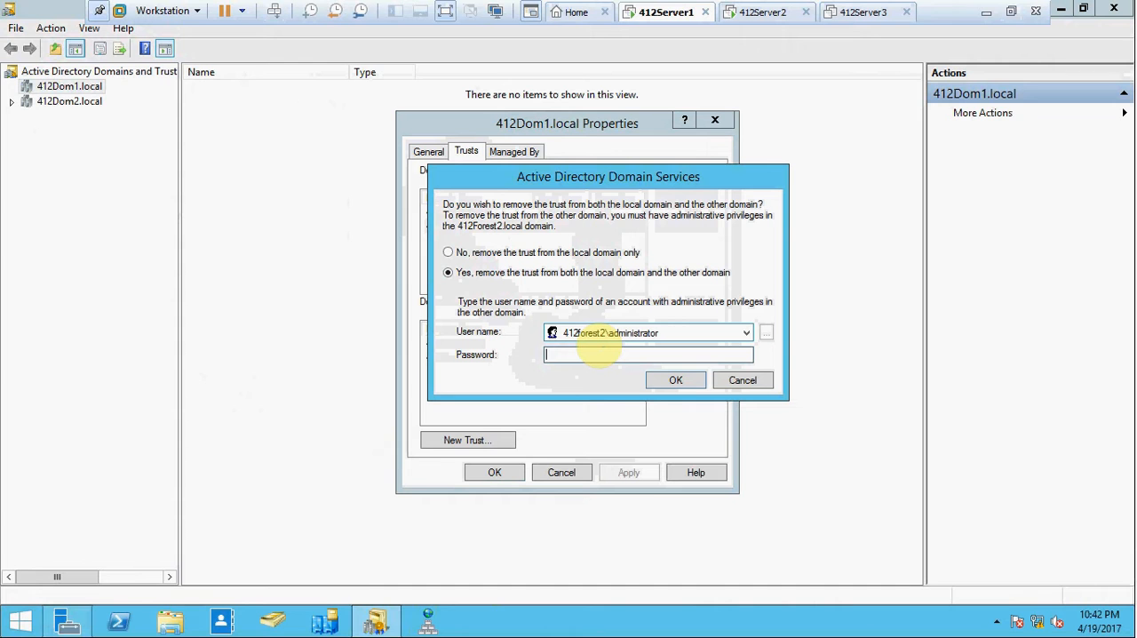
pyautogui.write('•••••••••')
pyautogui.click(672, 381)
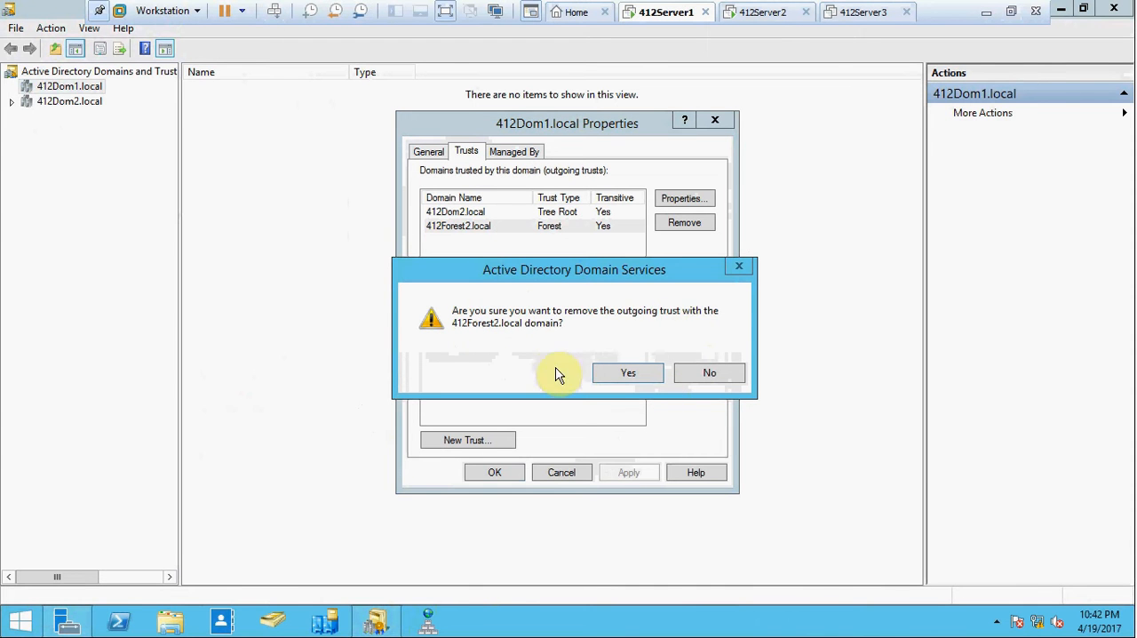
pyautogui.click(621, 373)
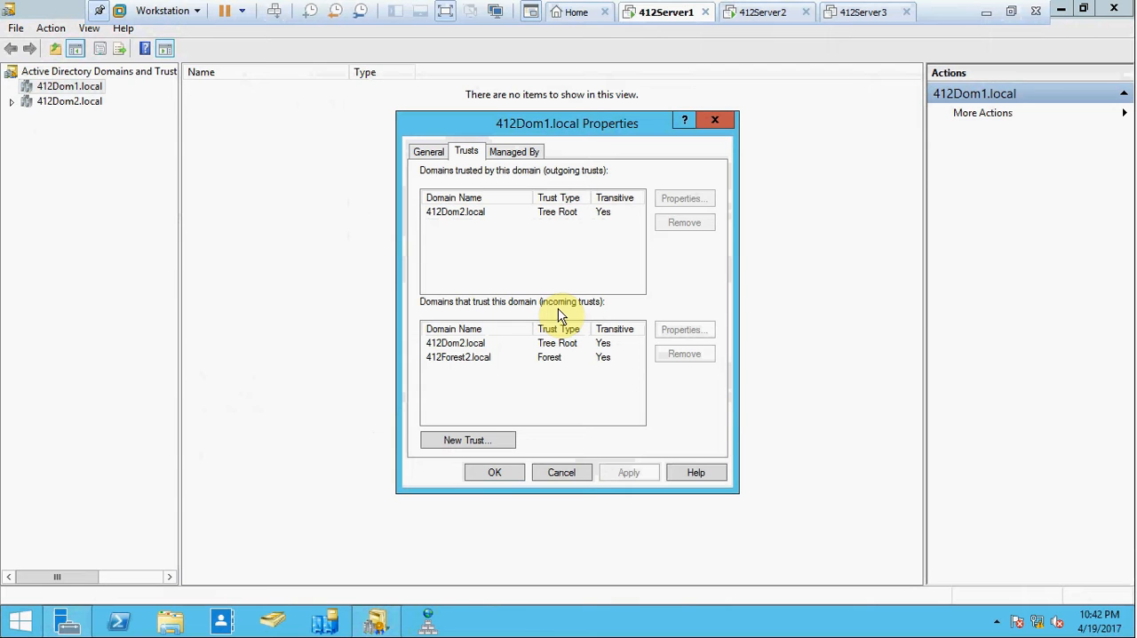
# Remove the incoming 412Forest2.local trust from both domains, then close the domain properties and Active Directory Domains and Trusts.
pyautogui.click(460, 357)
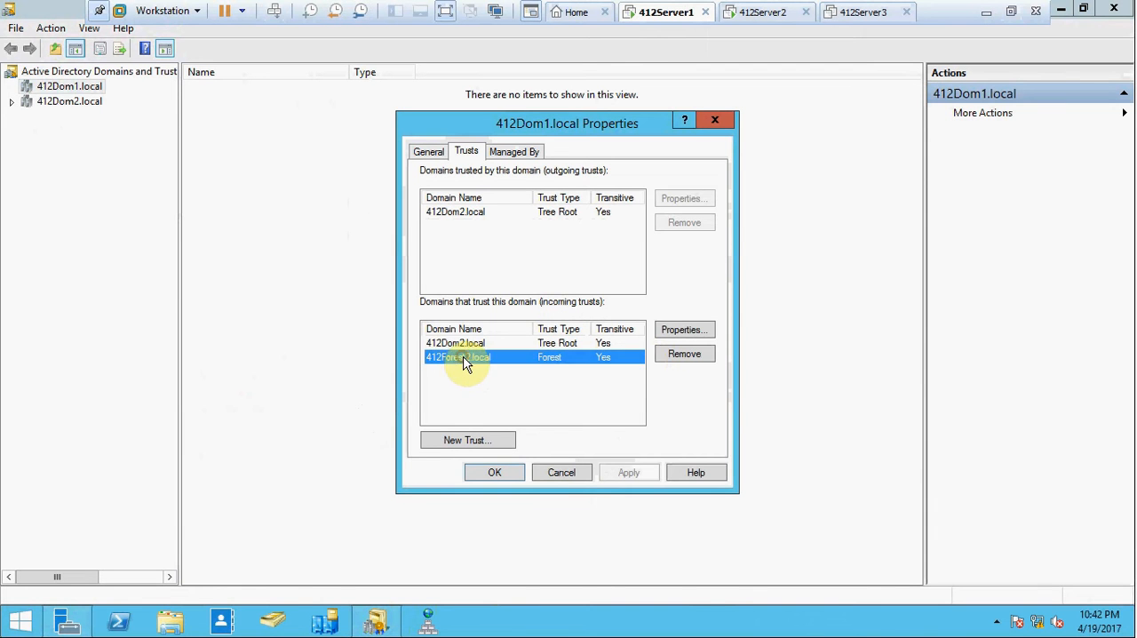
pyautogui.click(676, 354)
pyautogui.click(448, 273)
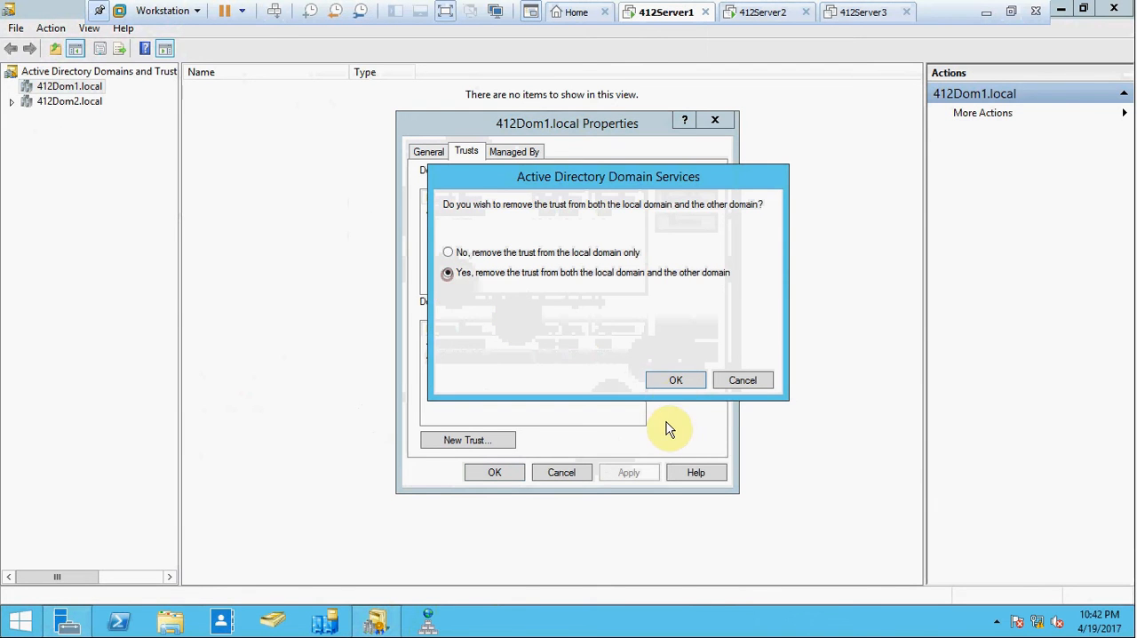
pyautogui.click(674, 380)
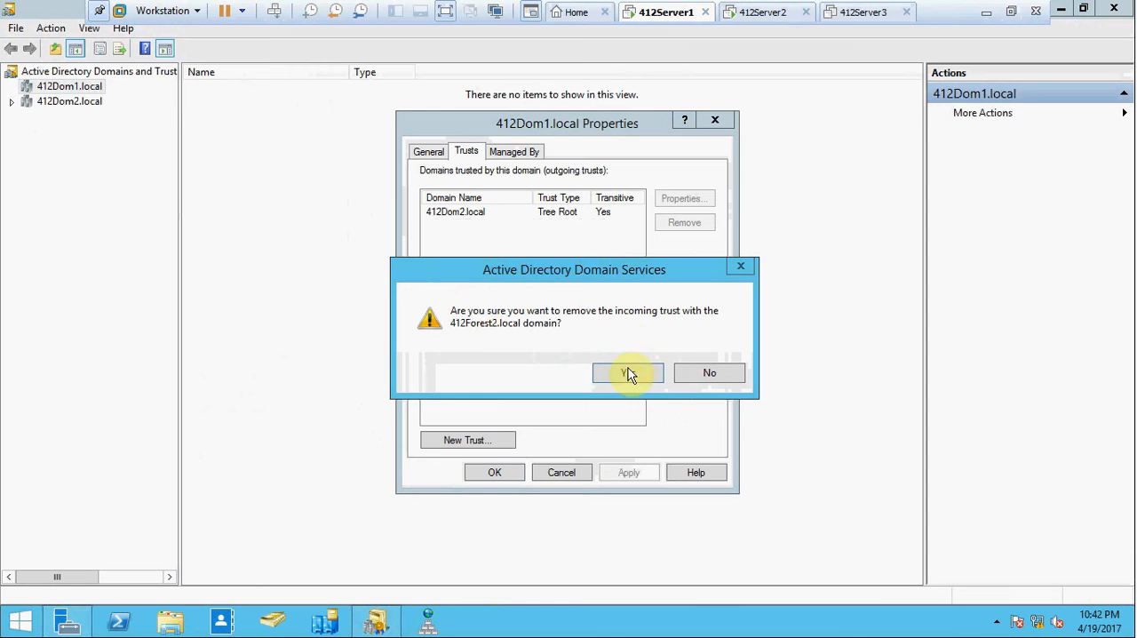
pyautogui.click(628, 373)
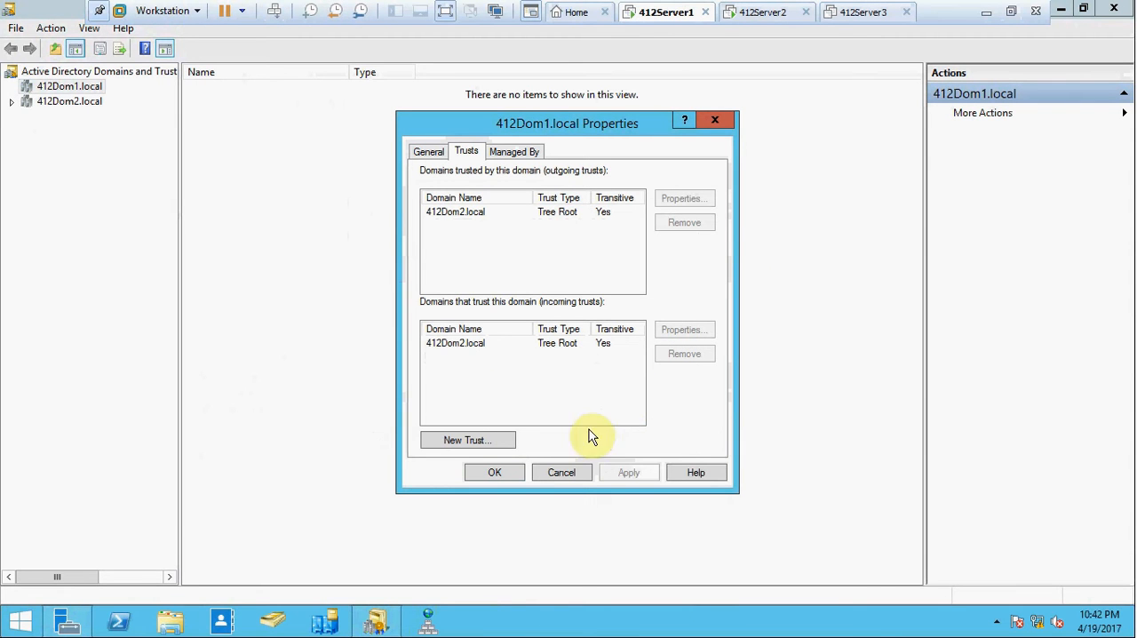
pyautogui.click(522, 471)
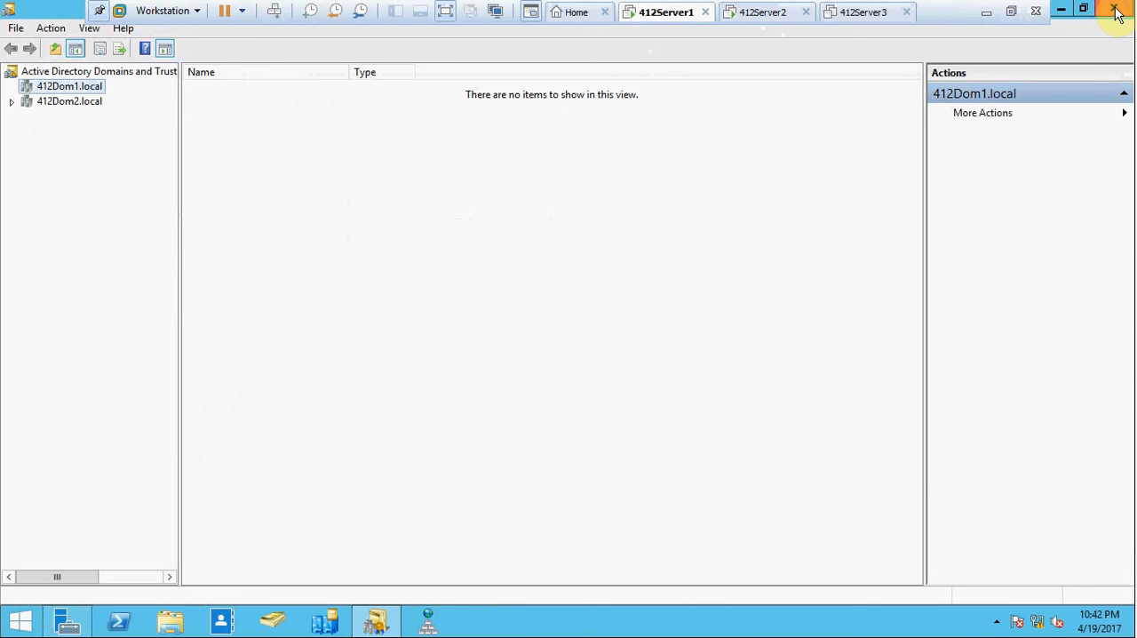
pyautogui.moveTo(1115, 10)
pyautogui.click(1116, 11)
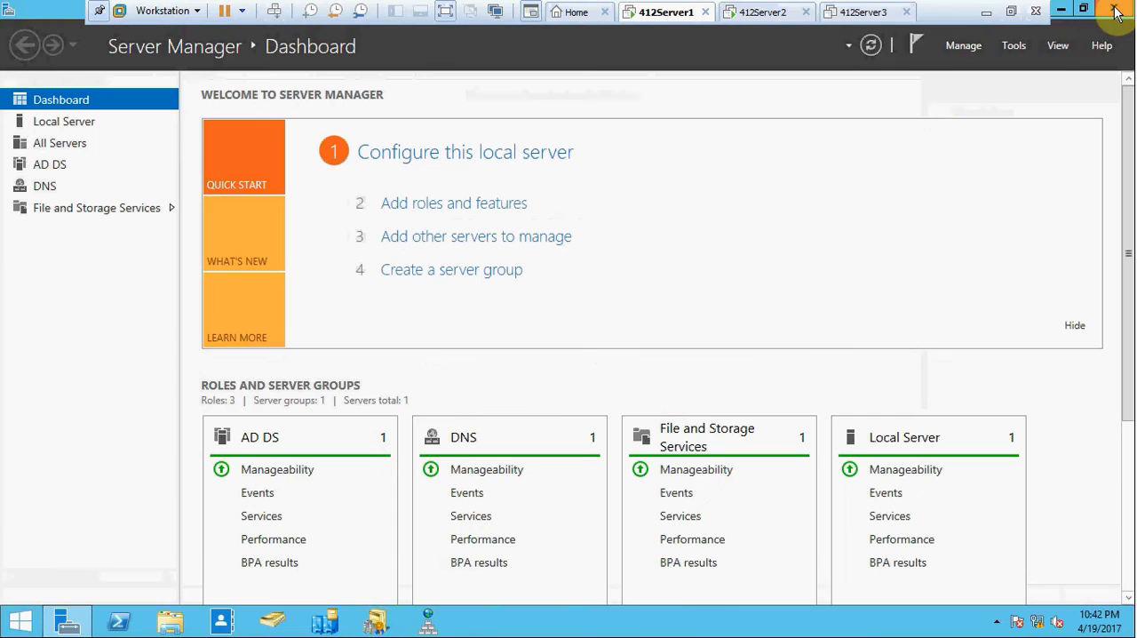
# Switch to 412Server2, start the Remove Roles and Features Wizard and set its introductory page to be skipped by default.
pyautogui.click(742, 13)
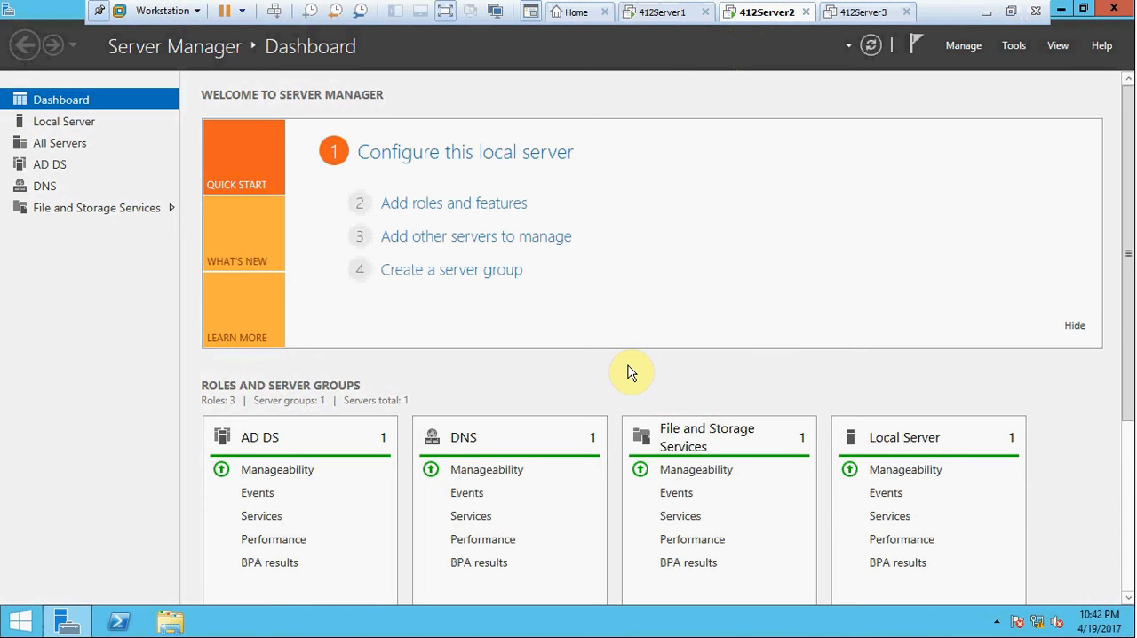
pyautogui.click(961, 47)
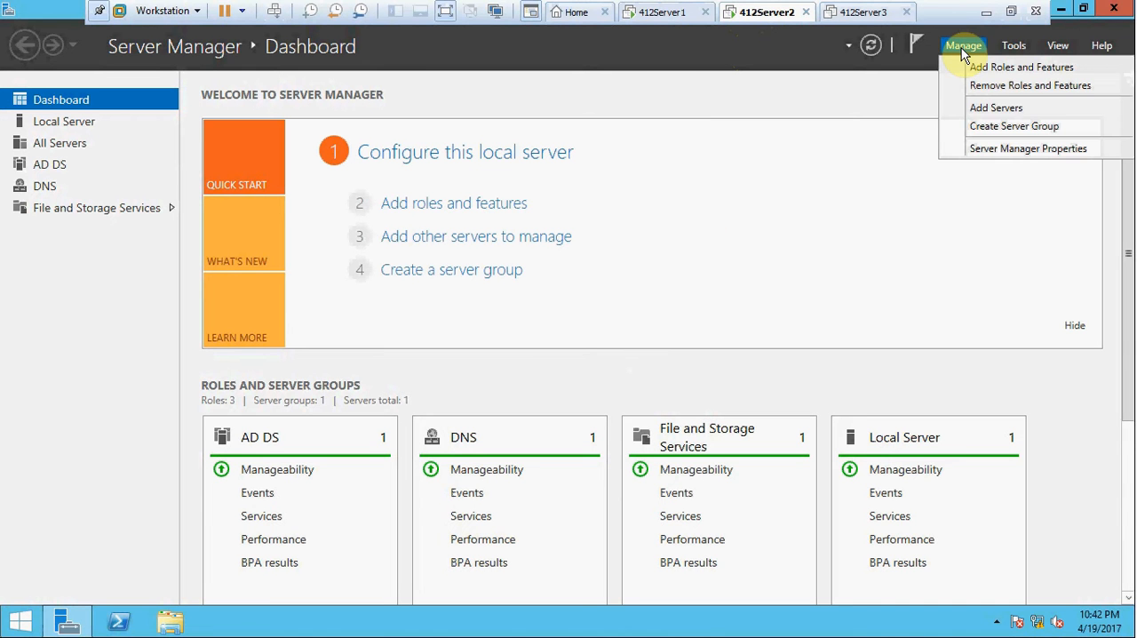
pyautogui.click(992, 93)
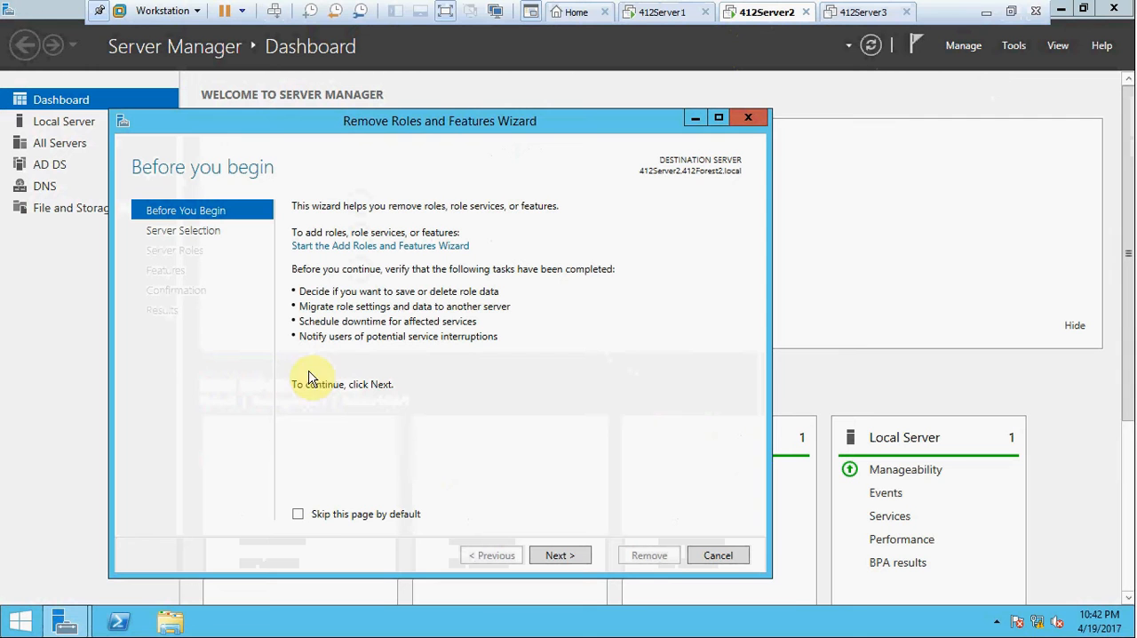
pyautogui.click(296, 515)
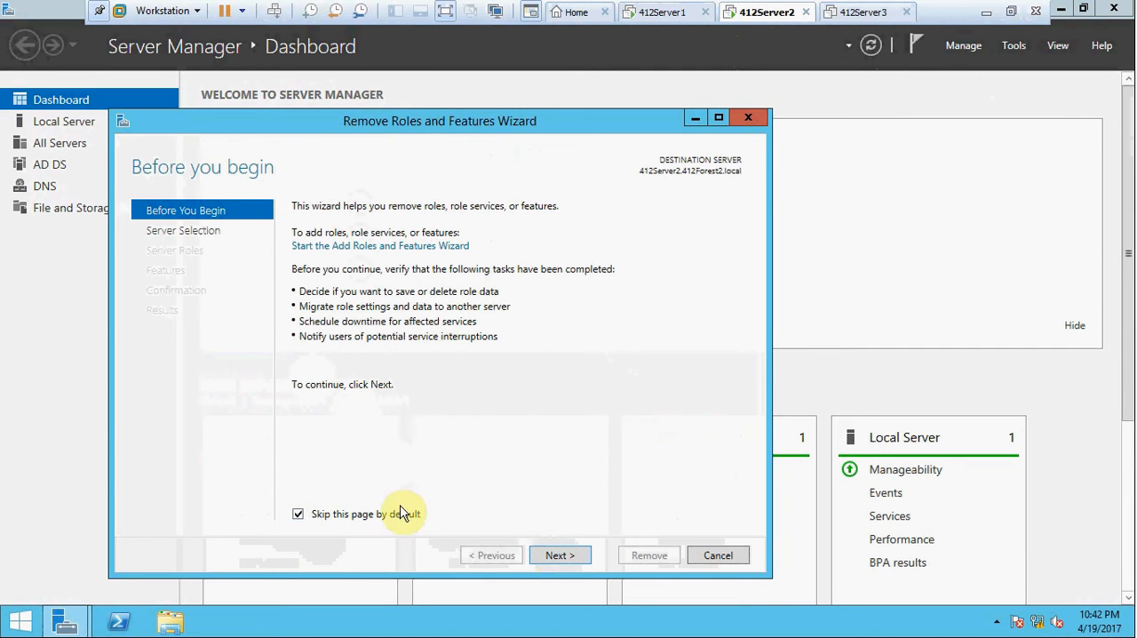
# Select Active Directory Domain Services and its management tools for removal from 412Server2, then start demoting the domain controller.
pyautogui.click(559, 556)
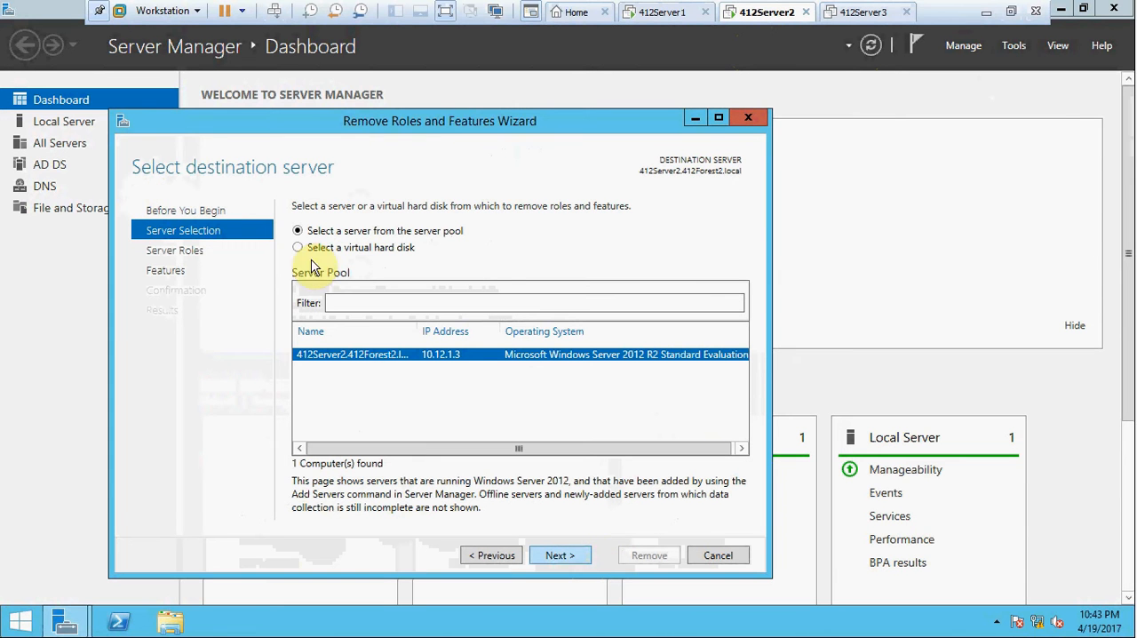
pyautogui.click(553, 554)
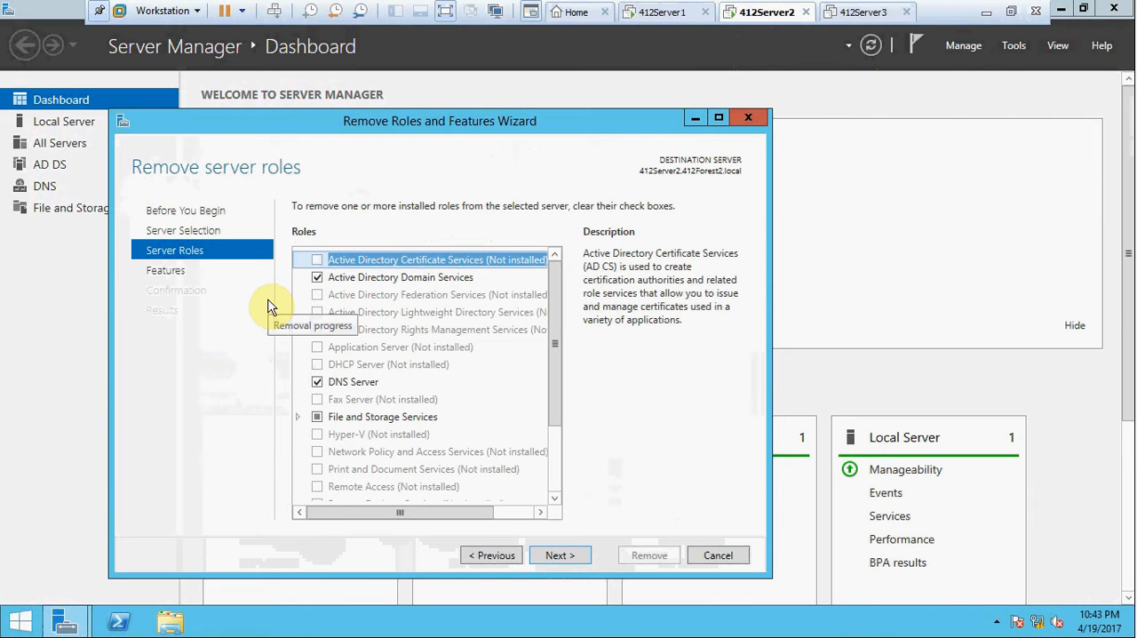
pyautogui.click(317, 277)
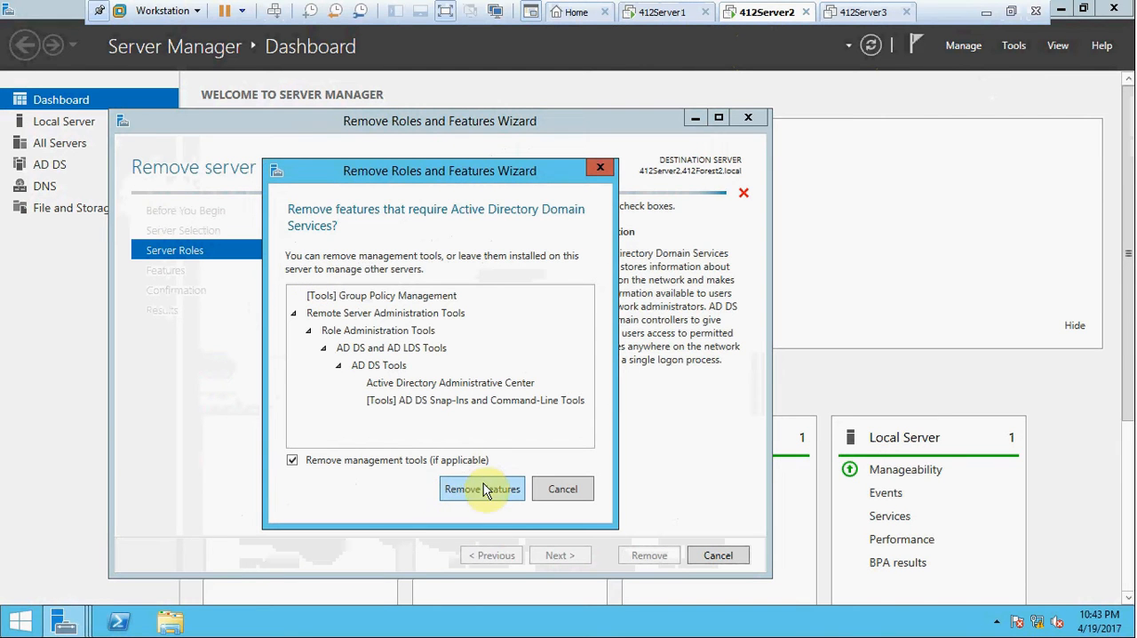
pyautogui.click(483, 489)
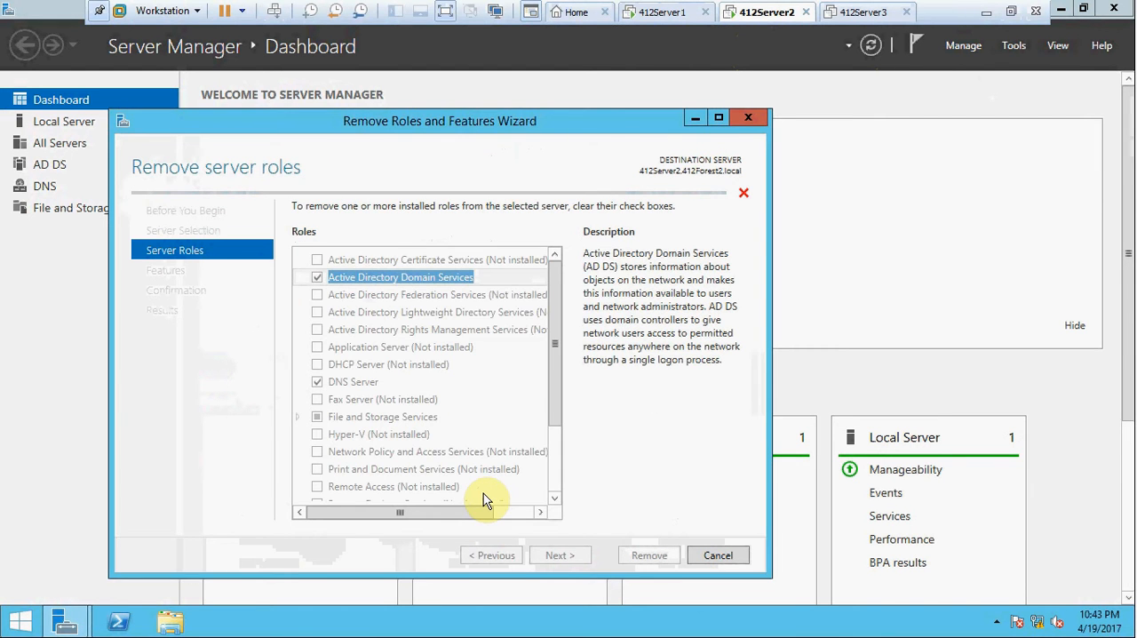
pyautogui.click(655, 555)
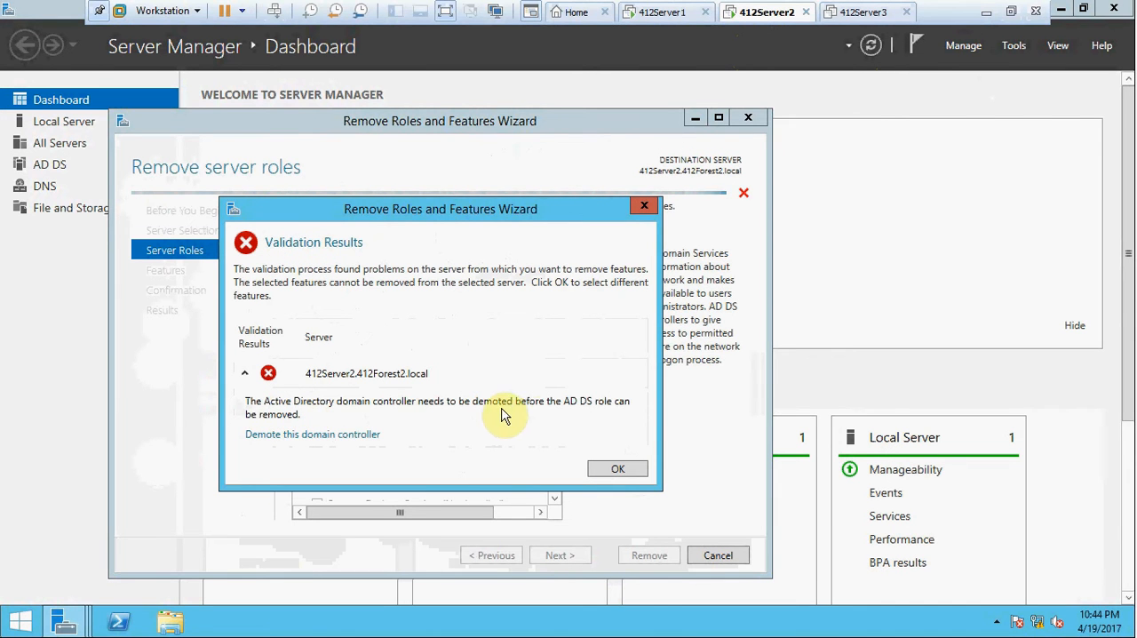
pyautogui.click(316, 441)
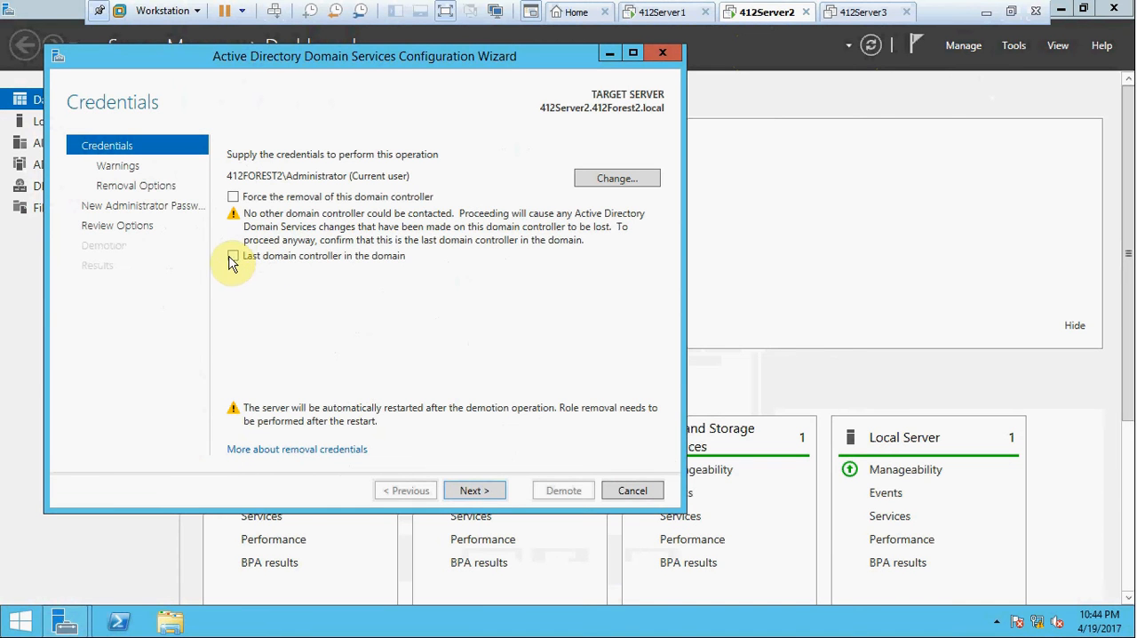
# Mark the server as the last domain controller in the domain and agree to proceed with removal of its hosted roles.
pyautogui.click(233, 257)
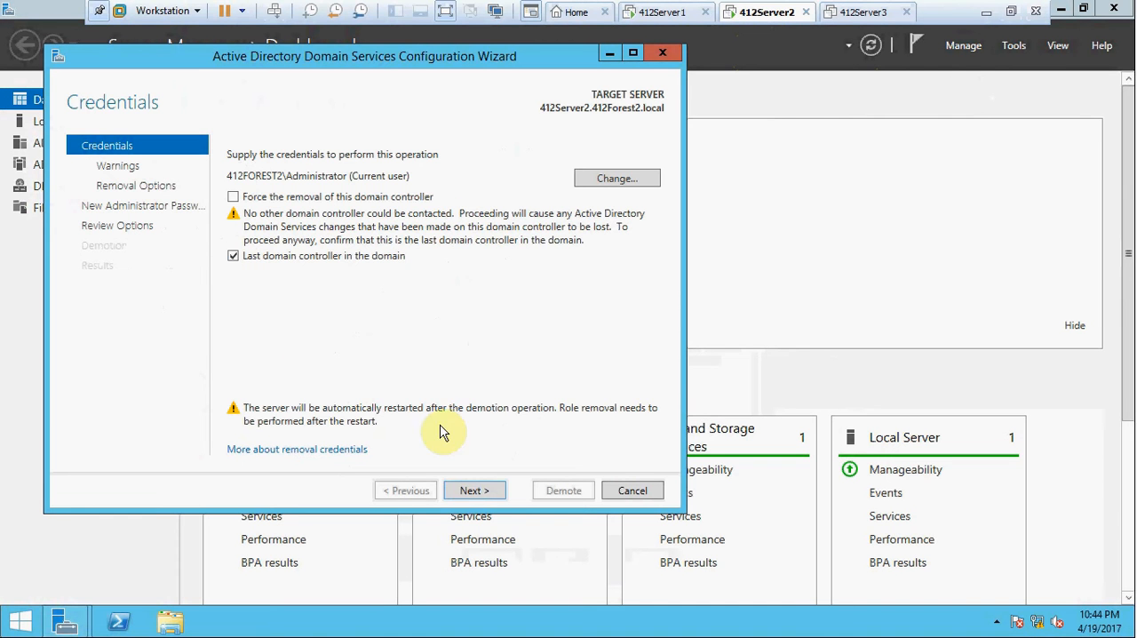
pyautogui.click(473, 490)
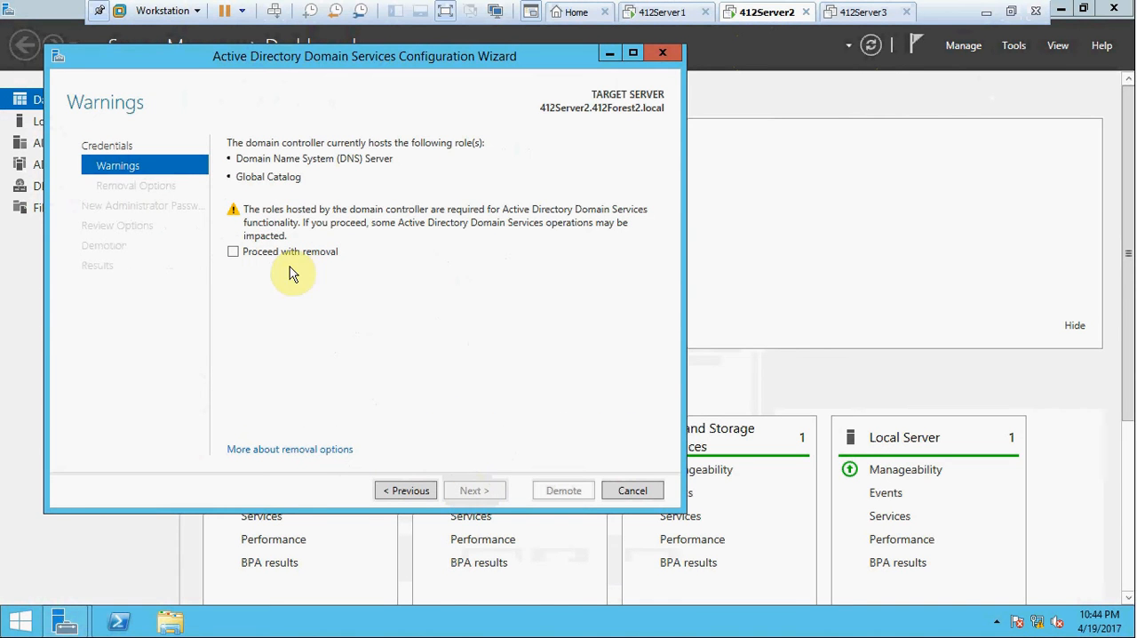
pyautogui.click(232, 251)
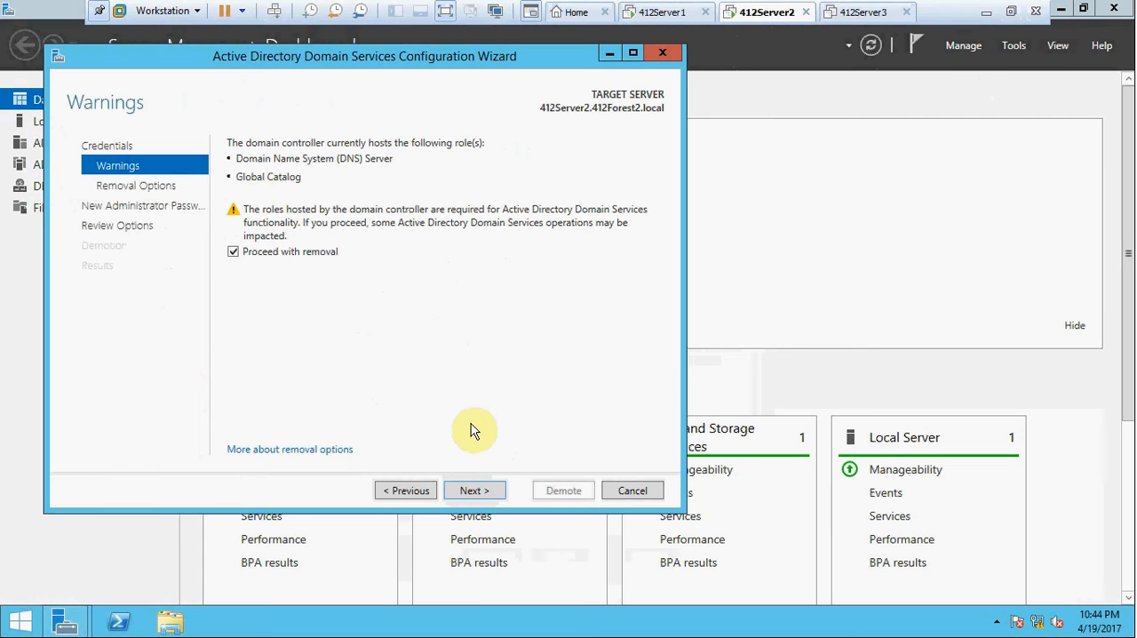
pyautogui.click(468, 490)
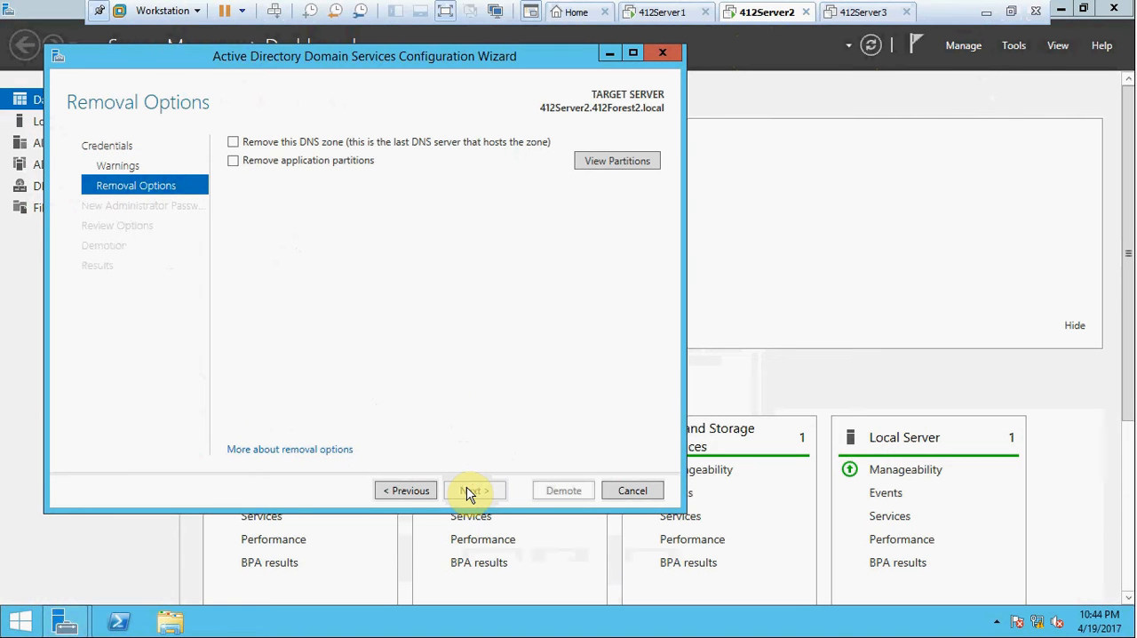
# Choose to remove both the DNS zone and the application partitions in the removal options.
pyautogui.click(232, 143)
pyautogui.click(233, 161)
pyautogui.click(230, 160)
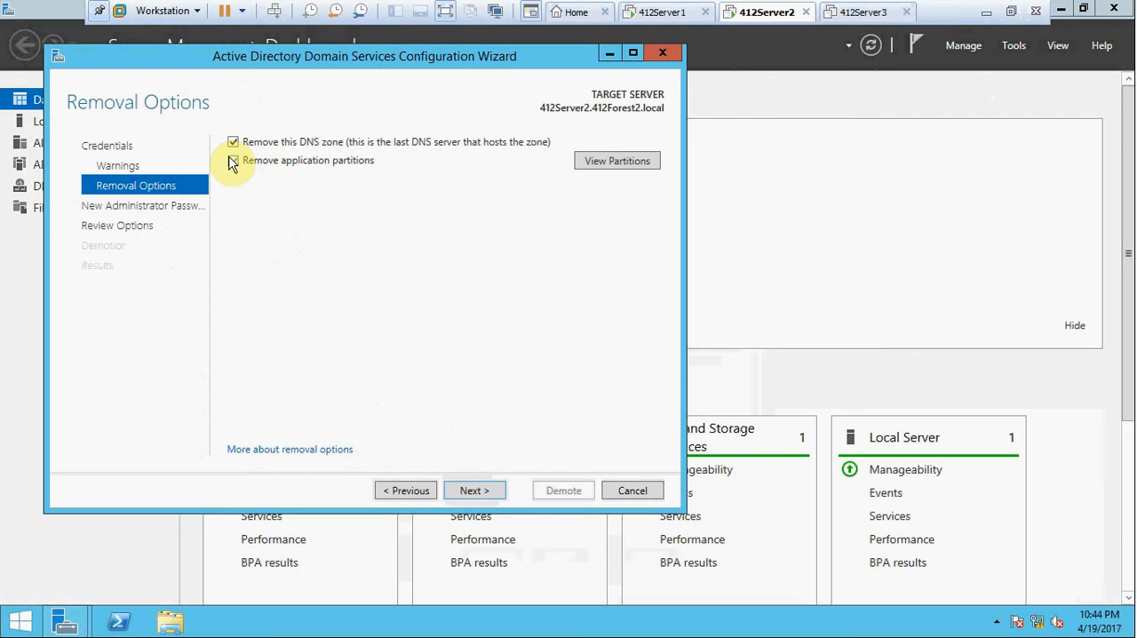
pyautogui.click(471, 490)
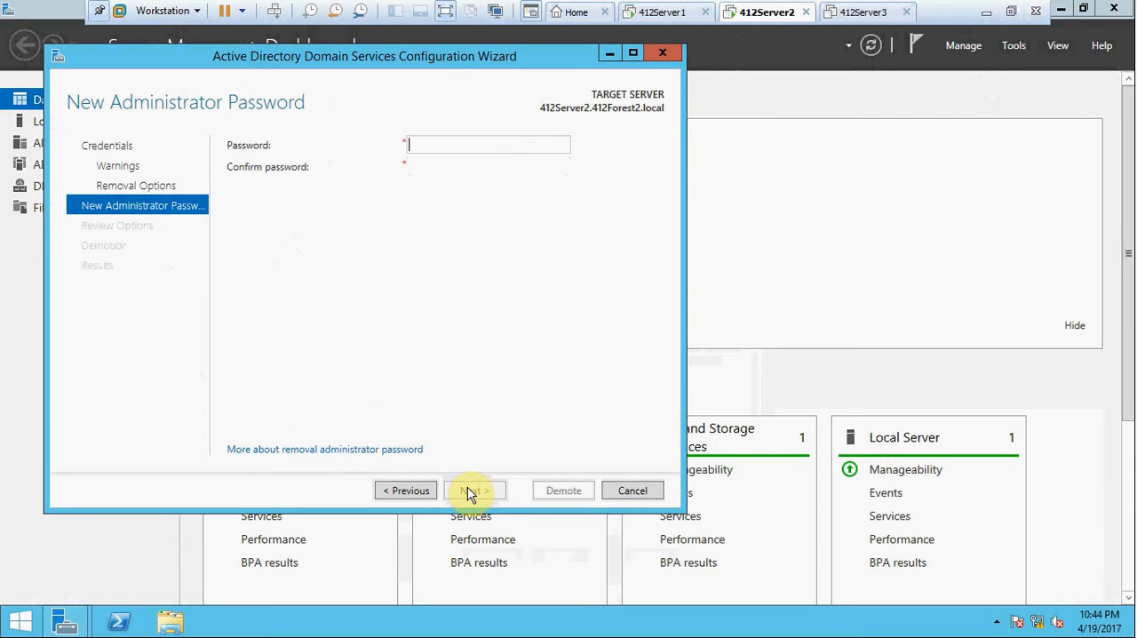
# Enter and confirm the new administrator password, then demote the domain controller.
pyautogui.click(442, 141)
pyautogui.write('P')
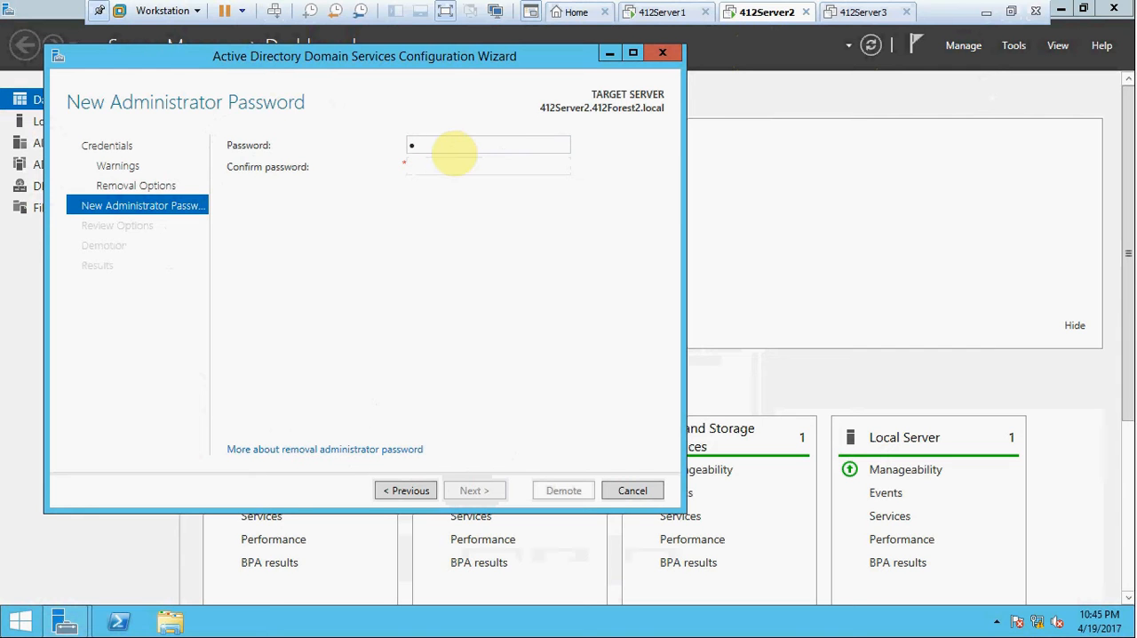
pyautogui.write('assword01')
pyautogui.press('Tab')
pyautogui.write('Password')
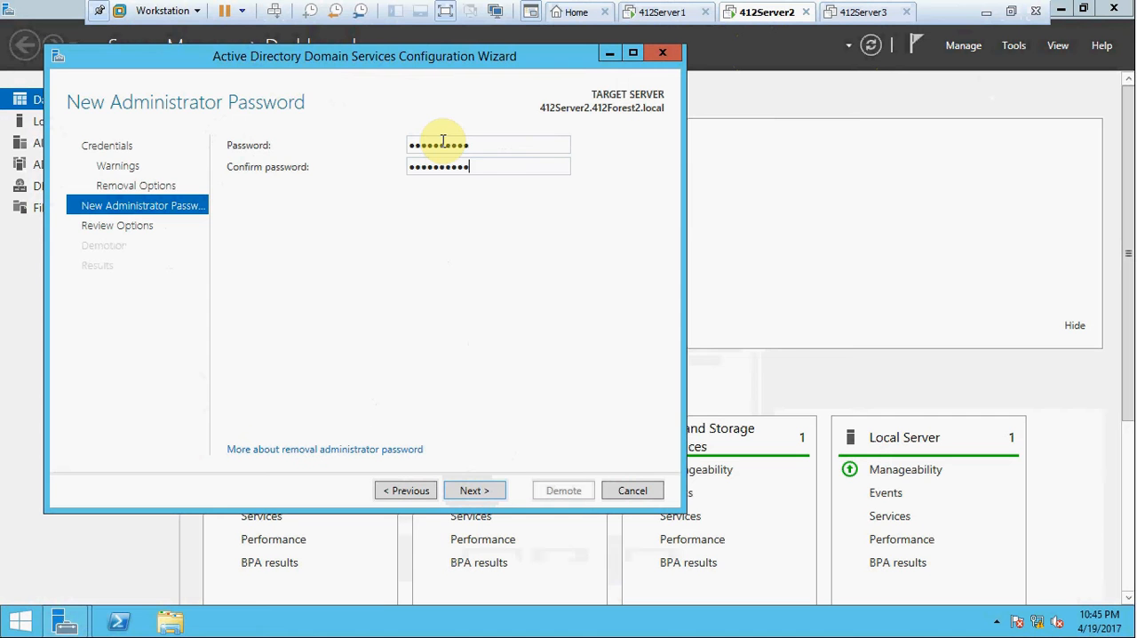
pyautogui.click(482, 493)
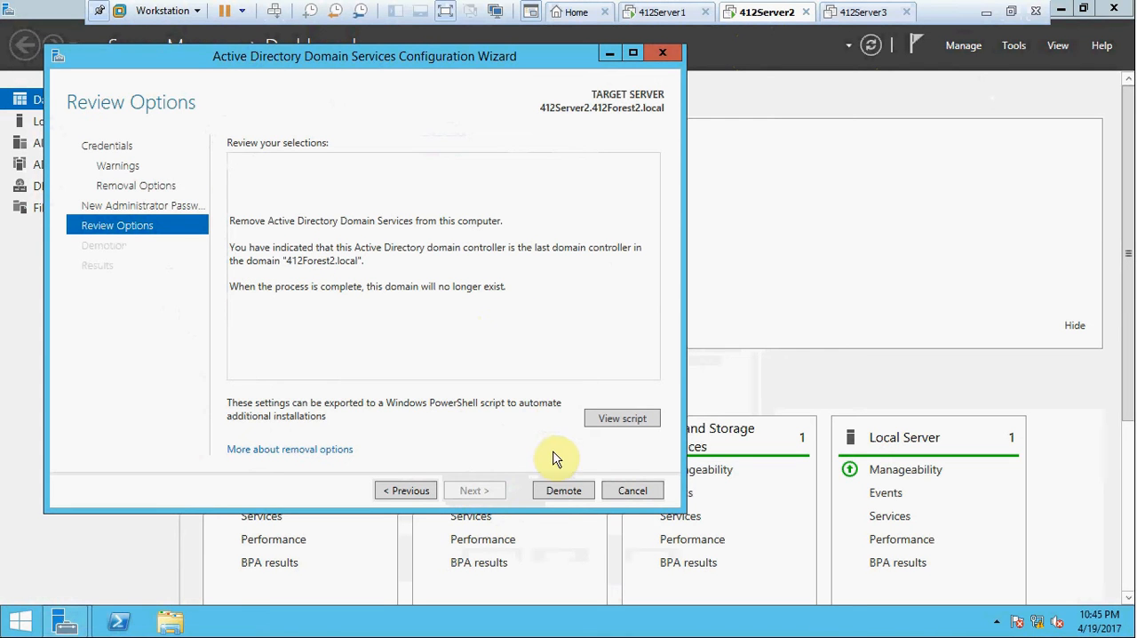
pyautogui.click(564, 491)
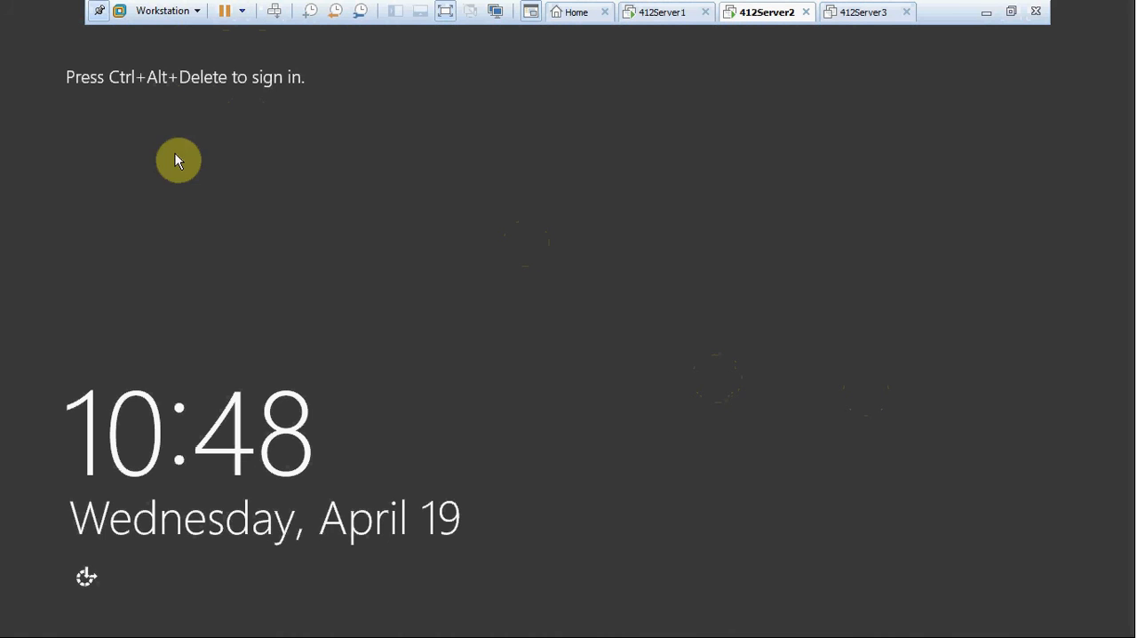
# Sign in to the restarted 412Server2 as Administrator with the account password.
pyautogui.click(275, 12)
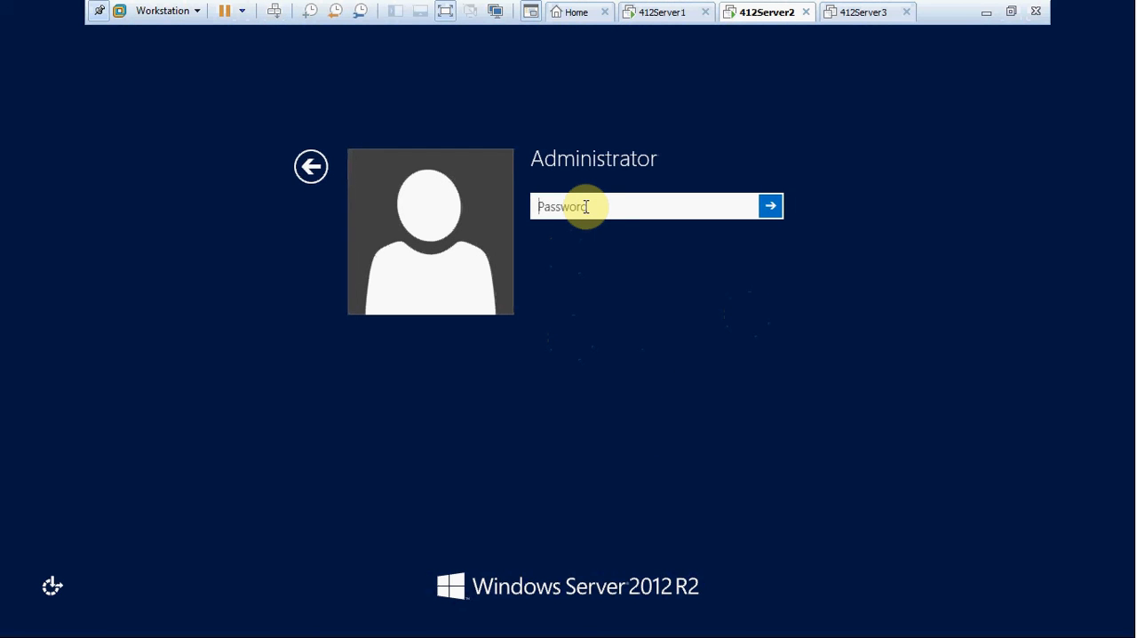
pyautogui.write('P•••••••••')
pyautogui.press('Return')
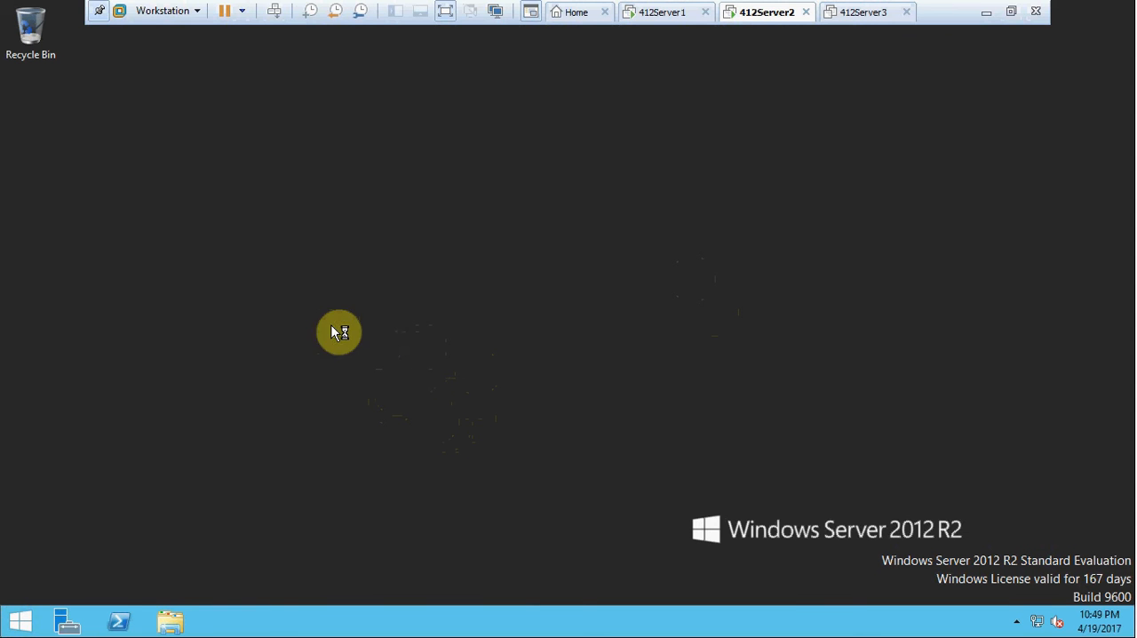
# Open the Ethernet0 connection properties from Network and Sharing Center, postponing the VMware Tools log-off.
pyautogui.rightClick(1036, 620)
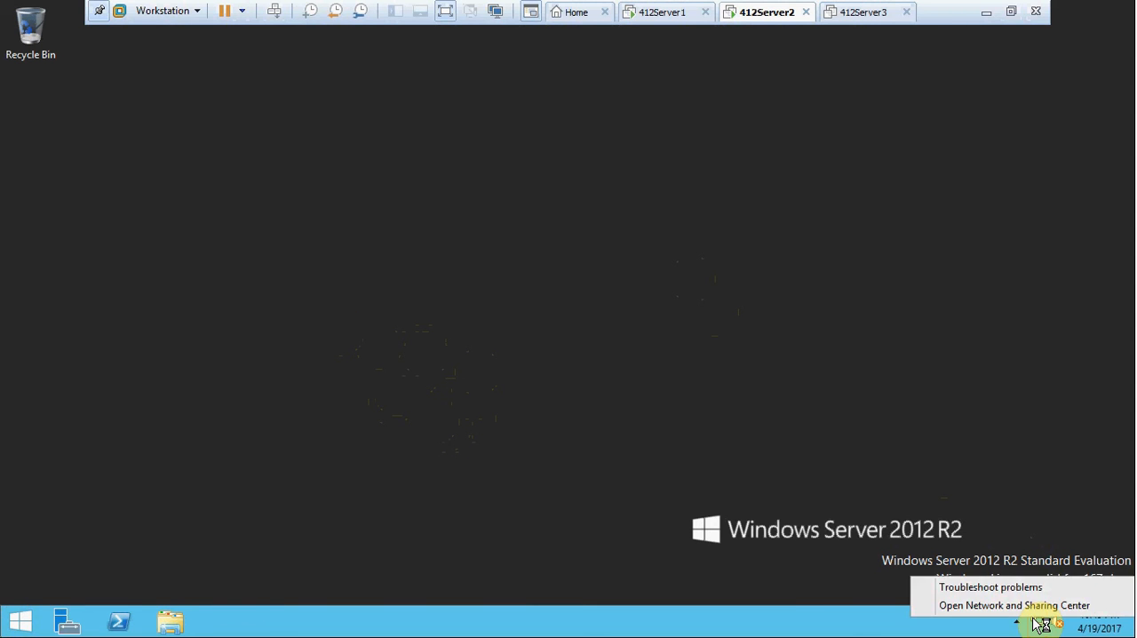
pyautogui.click(1031, 605)
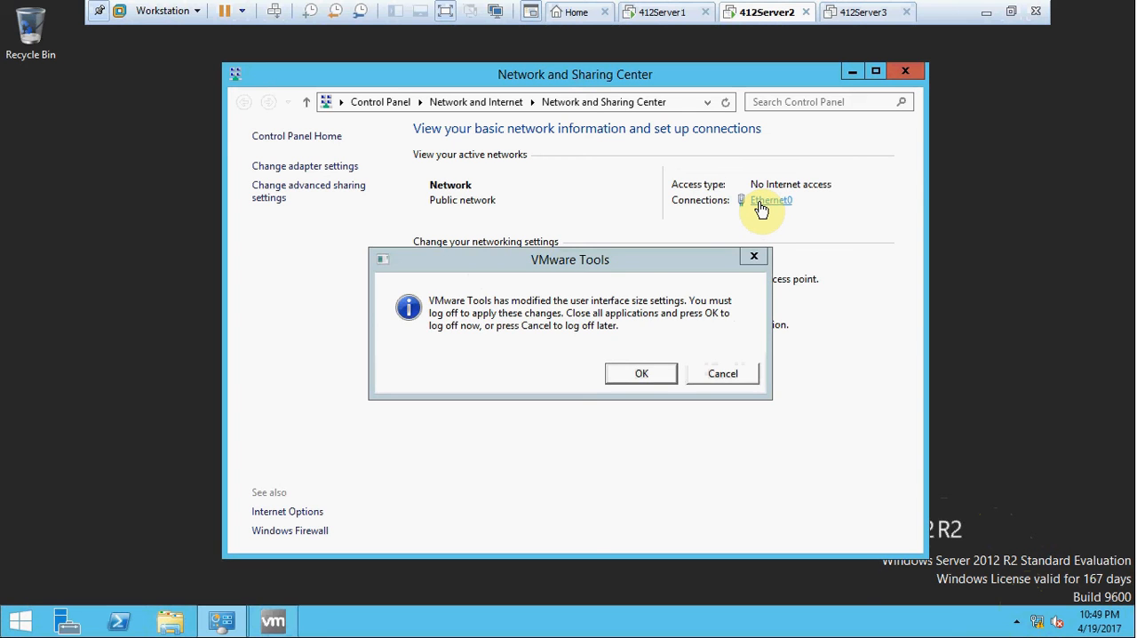
pyautogui.click(732, 380)
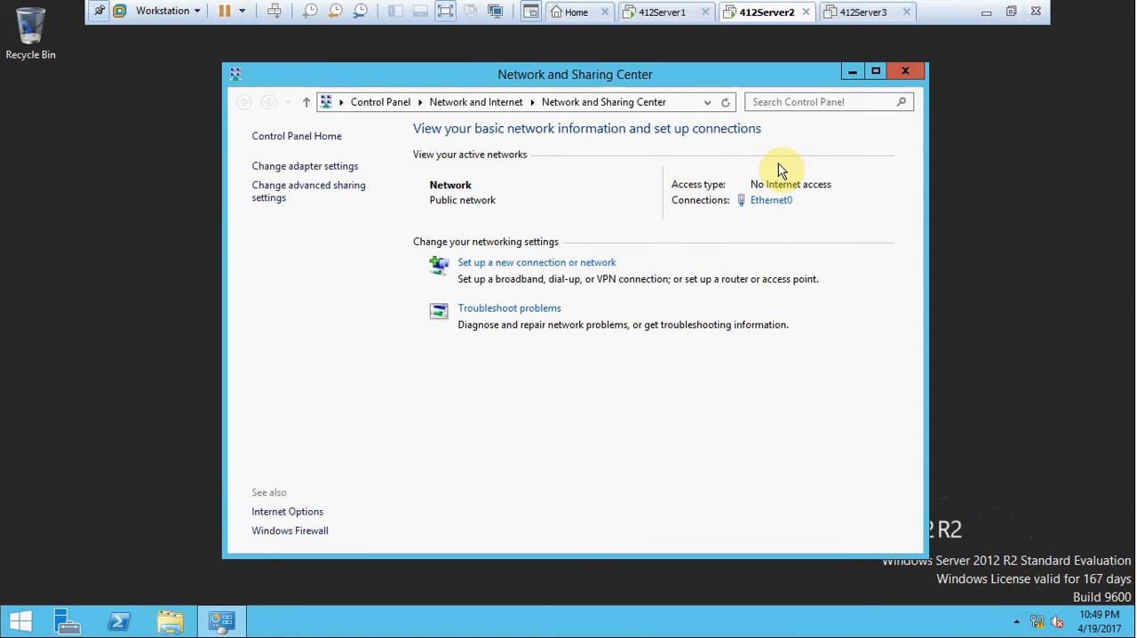
pyautogui.click(771, 203)
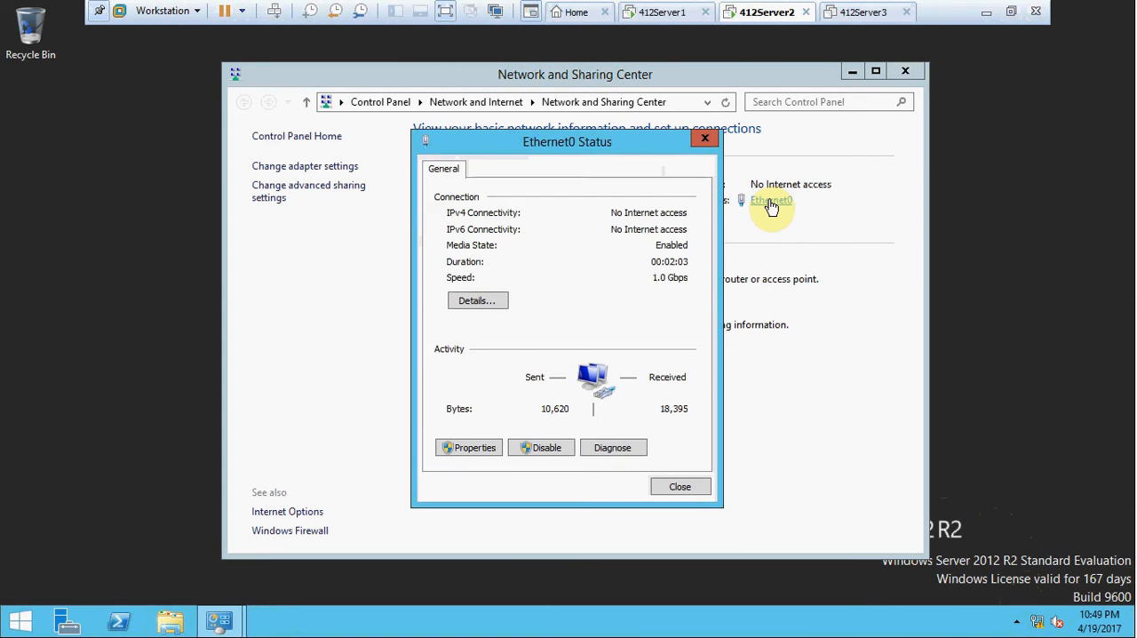
pyautogui.click(473, 450)
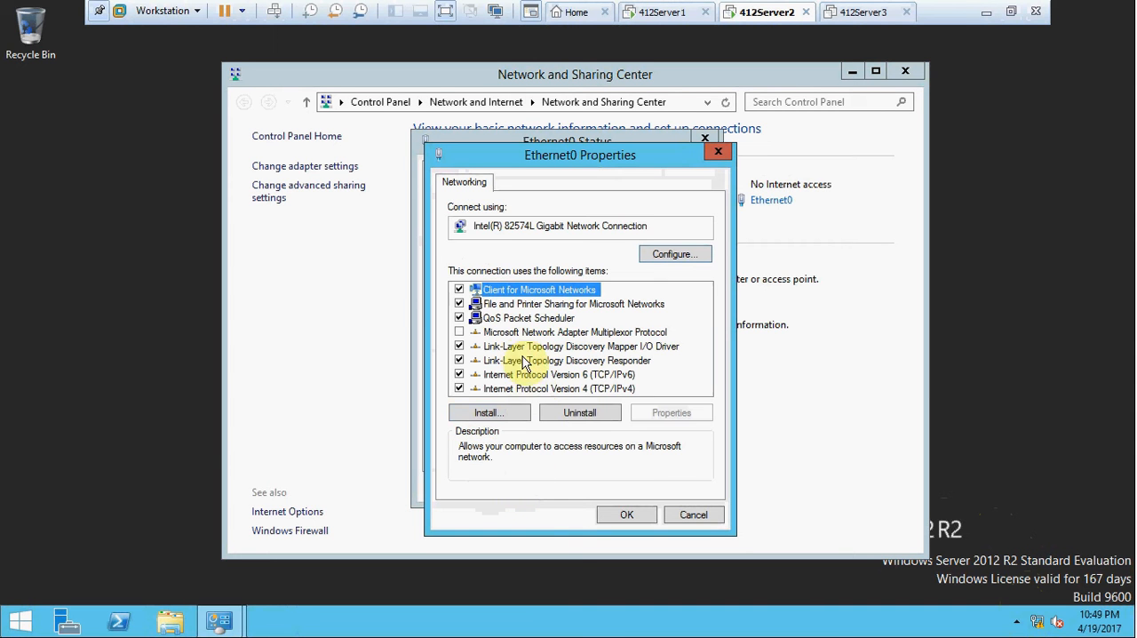
# Set the preferred DNS server in Ethernet0's IPv4 properties to 10.12.1.2.
pyautogui.doubleClick(523, 389)
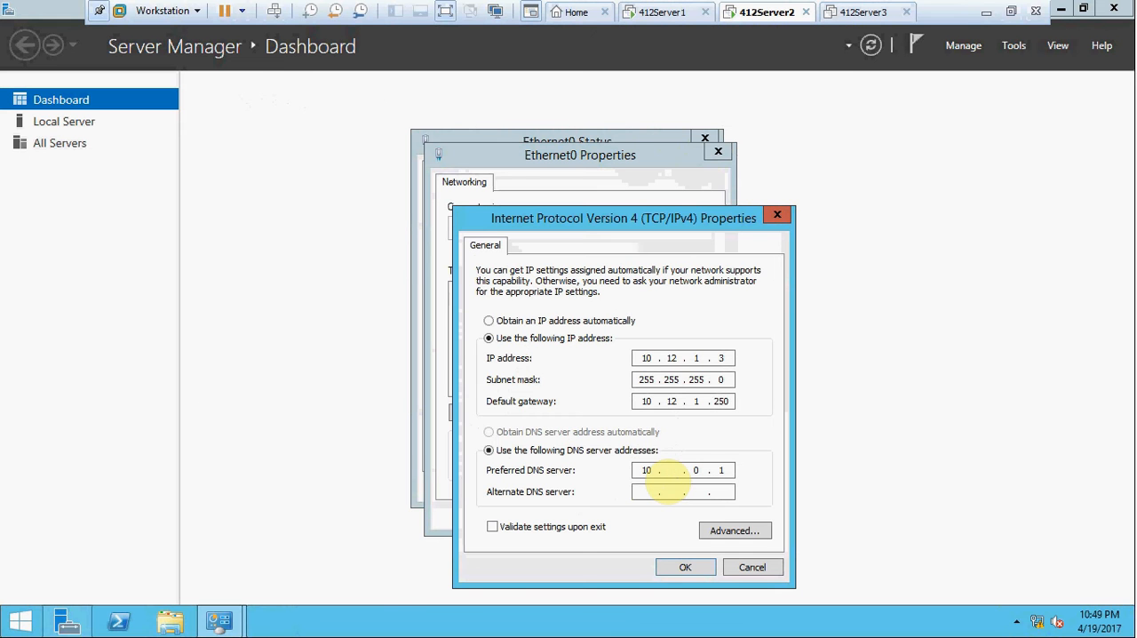
pyautogui.write('12')
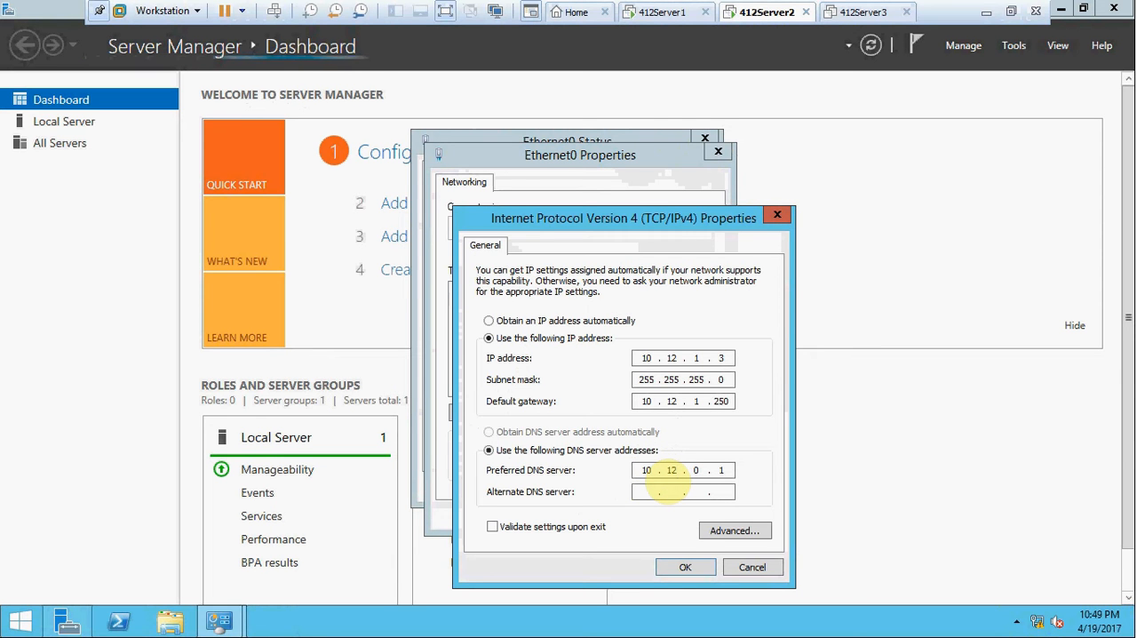
pyautogui.press('Right')
pyautogui.press('Right')
pyautogui.press('BackSpace')
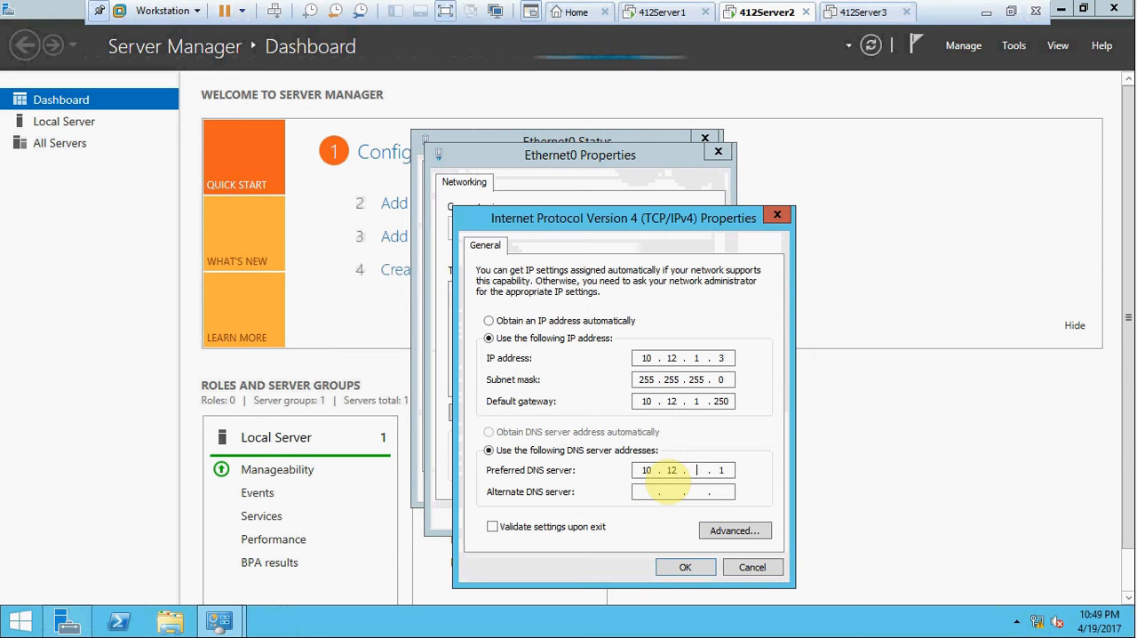
pyautogui.write('1.2')
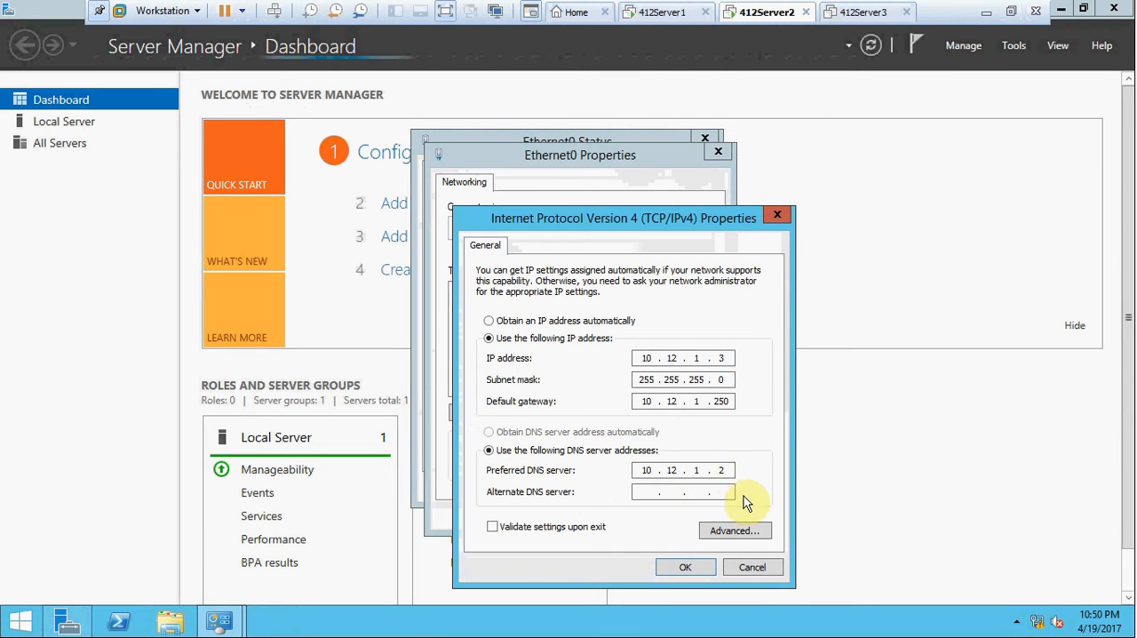
pyautogui.click(688, 566)
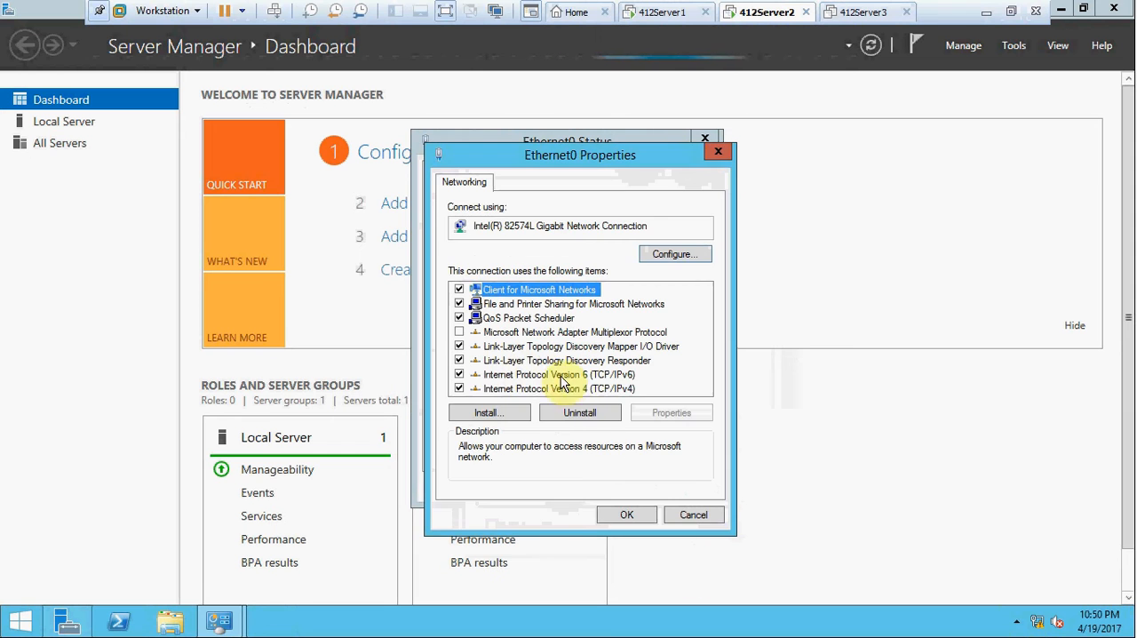
# Set IPv6 on Ethernet0 to obtain its DNS server address automatically, then apply the changes and close the connection status.
pyautogui.doubleClick(517, 378)
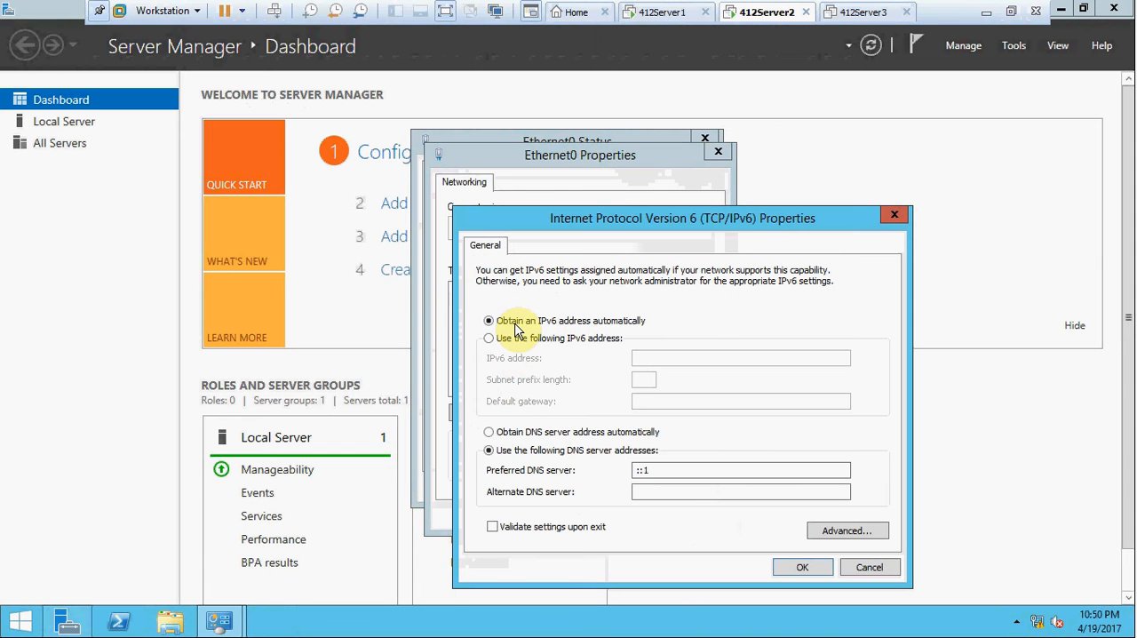
pyautogui.click(489, 432)
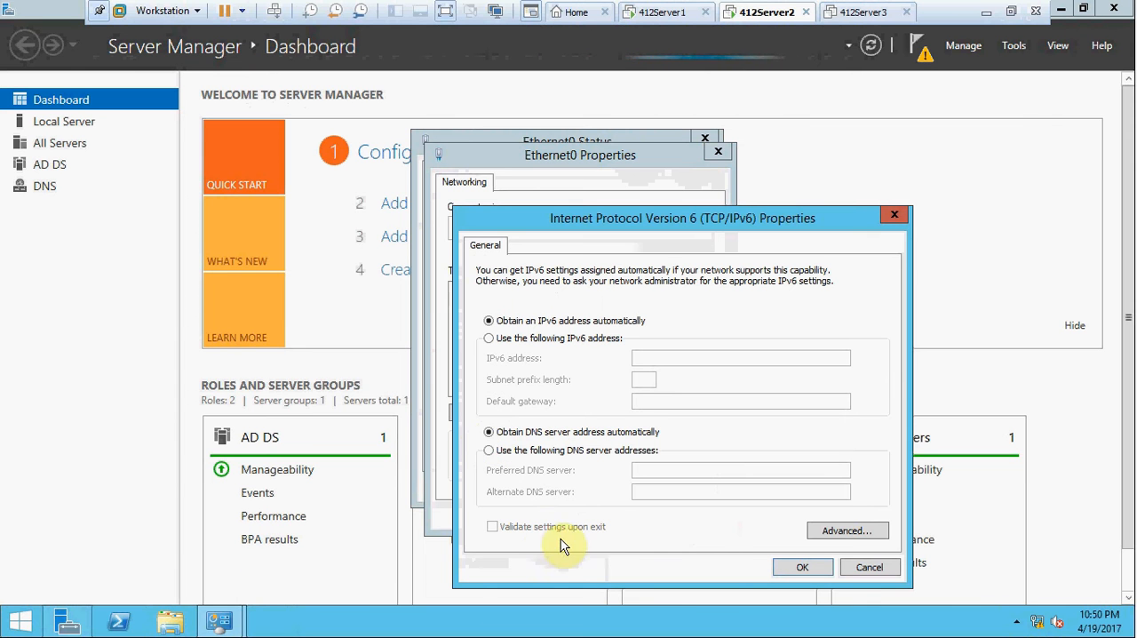
pyautogui.click(799, 565)
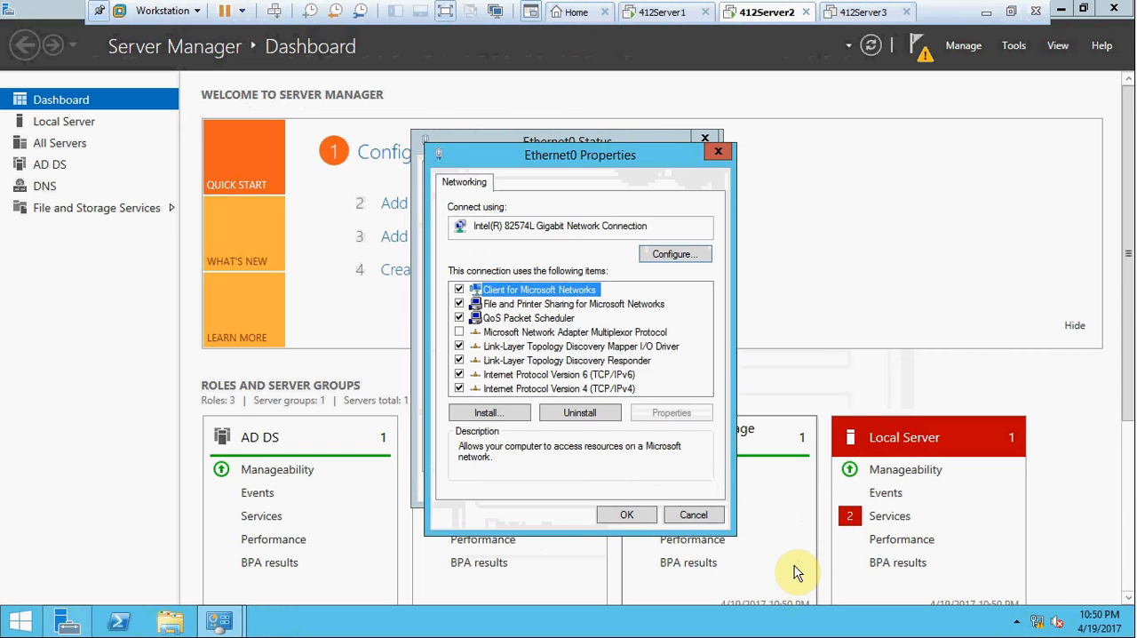
pyautogui.click(614, 520)
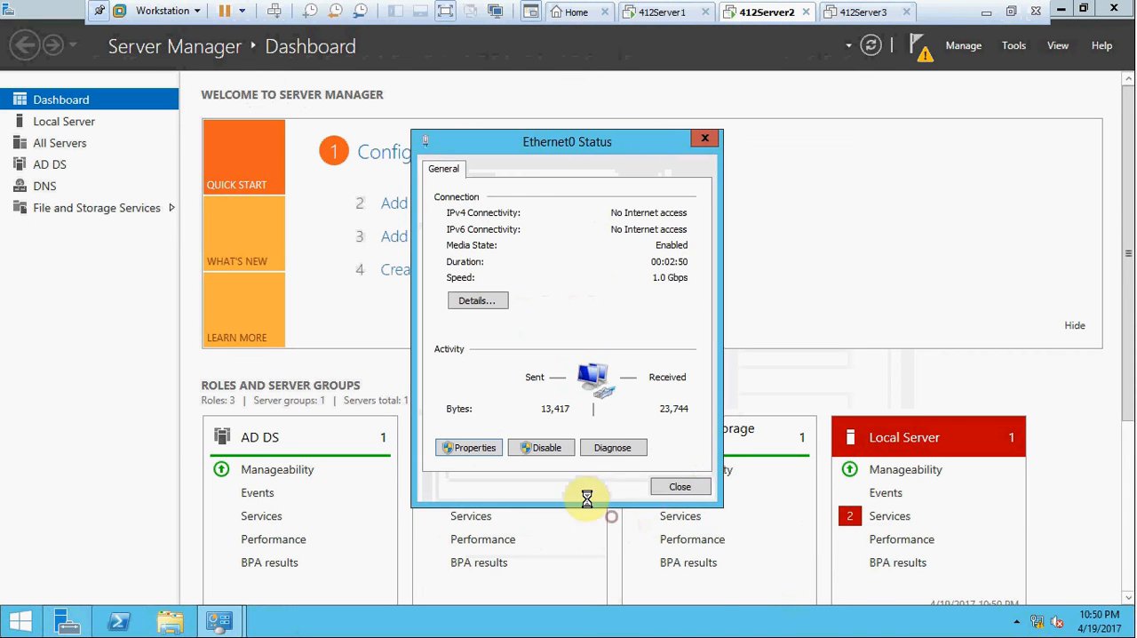
pyautogui.click(682, 485)
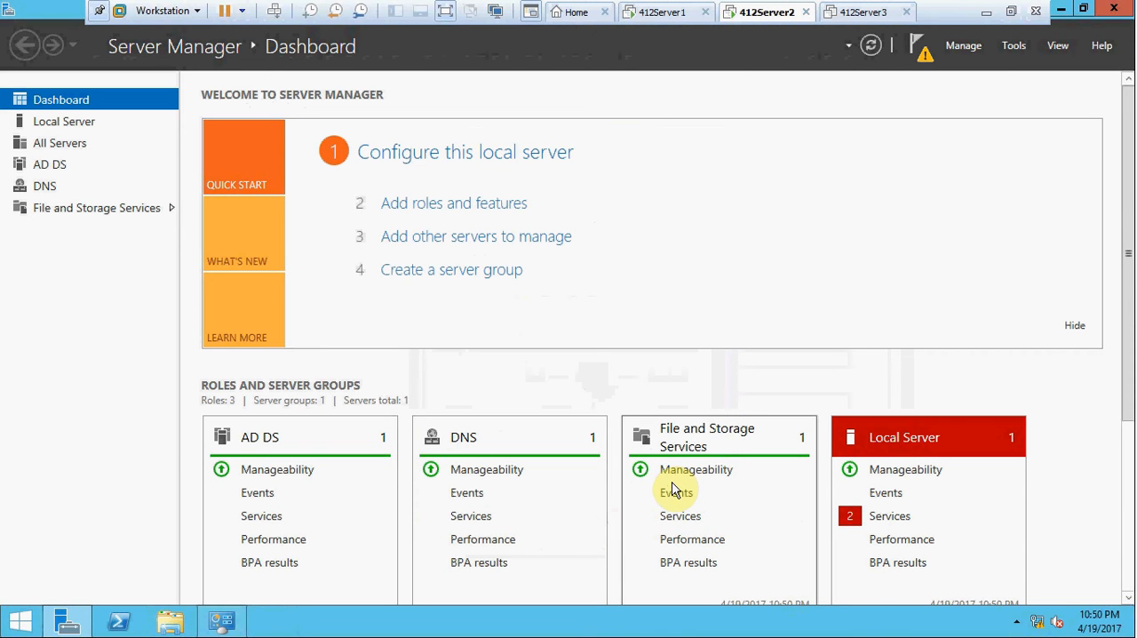
# Start promoting 412Server2 to a domain controller in the existing domain and specify 412Dom1.local as its domain.
pyautogui.click(916, 53)
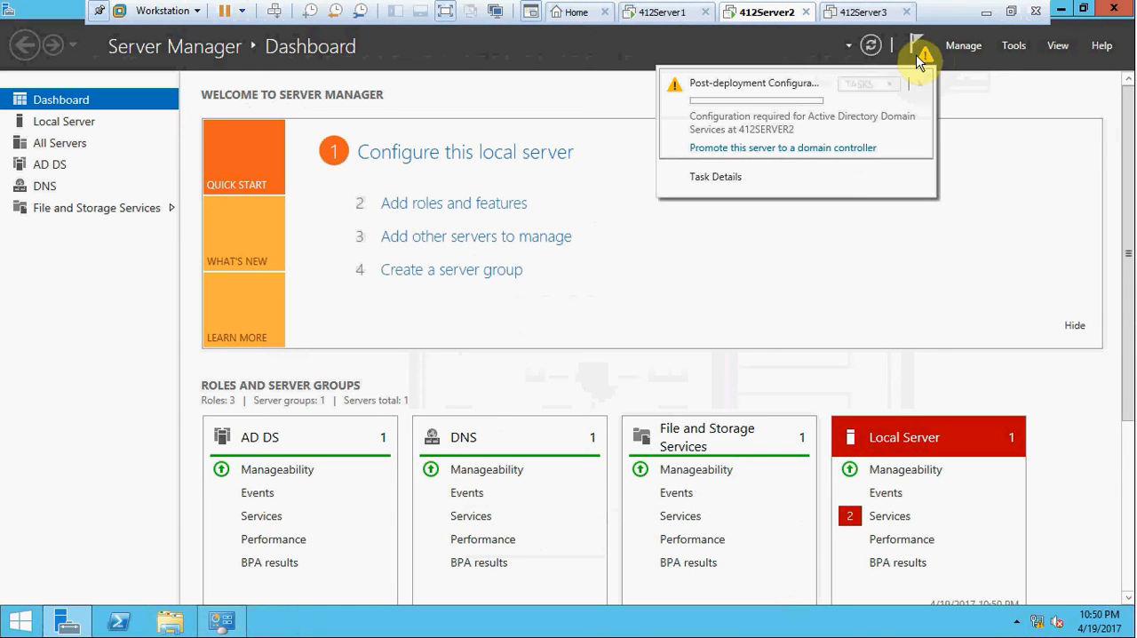
pyautogui.click(772, 149)
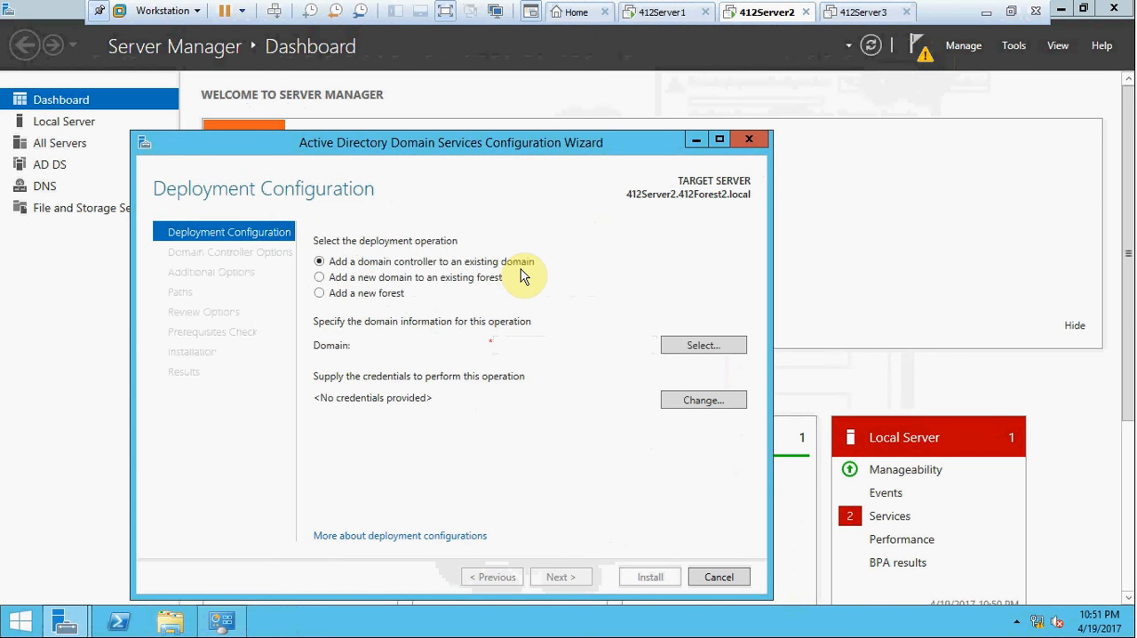
pyautogui.click(520, 343)
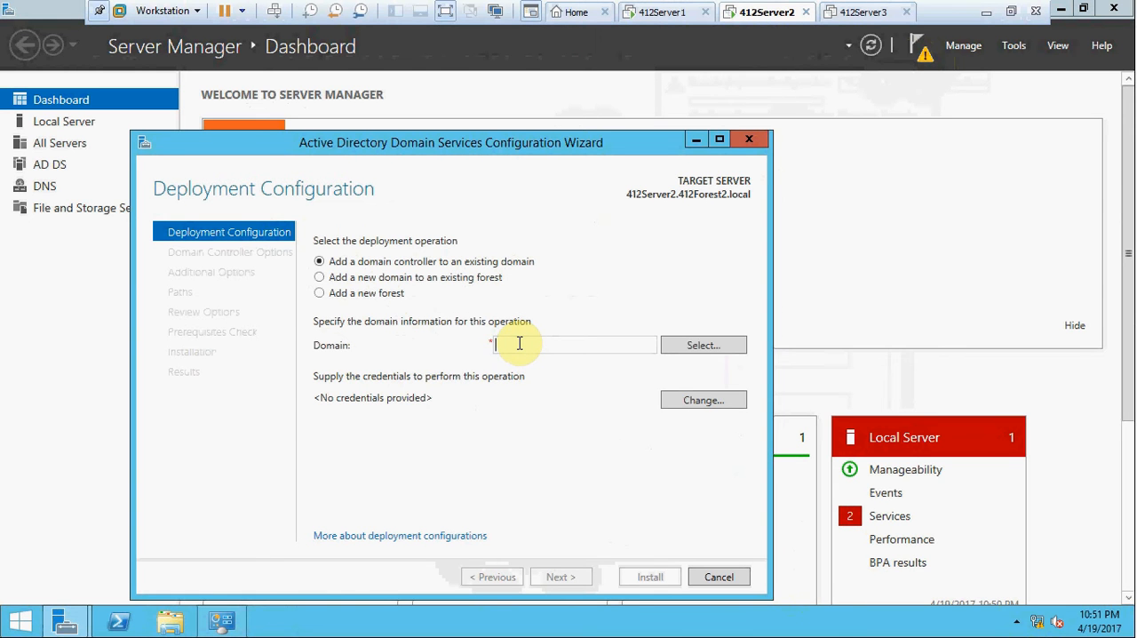
pyautogui.write('412Dom1')
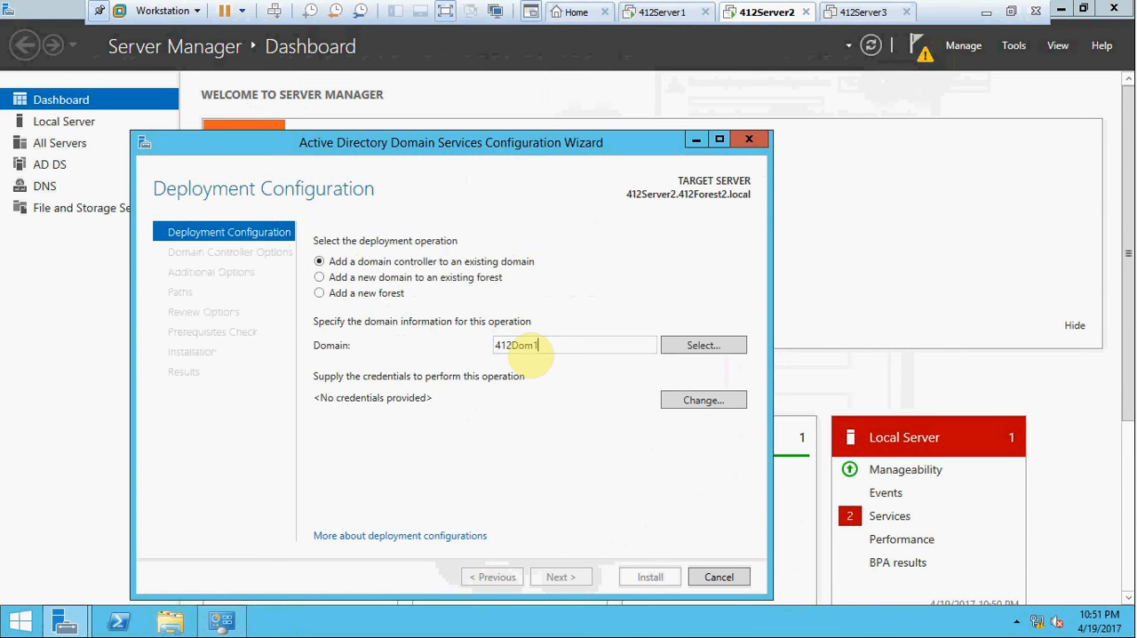
pyautogui.write('.local')
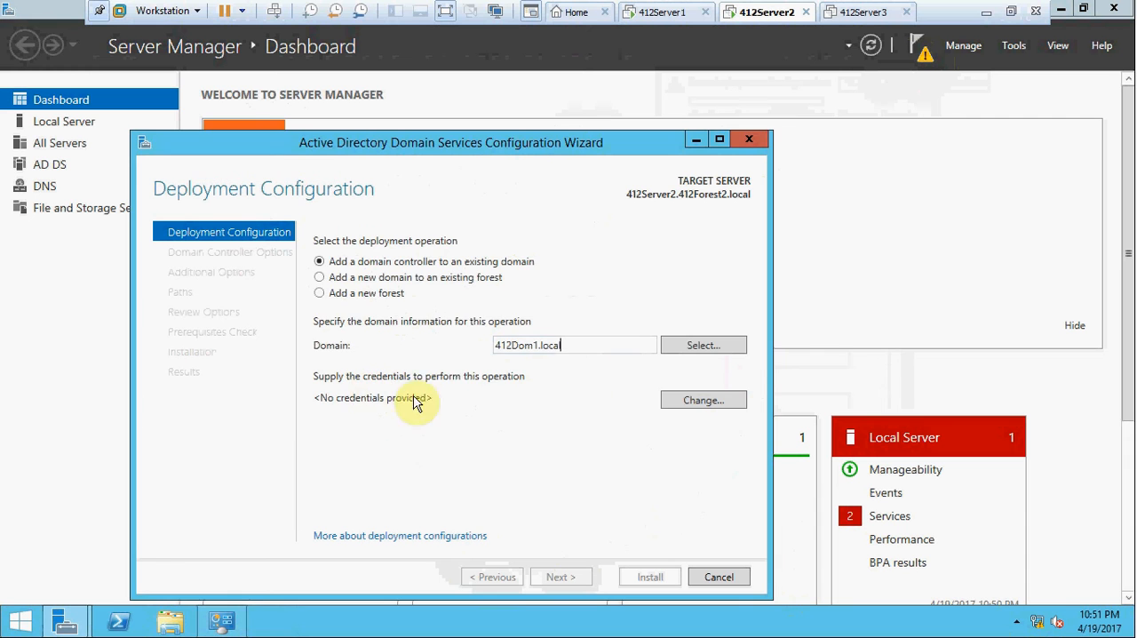
# Supply the deployment credentials for 412dom1\administrator with the account password and continue to the domain controller options.
pyautogui.click(697, 401)
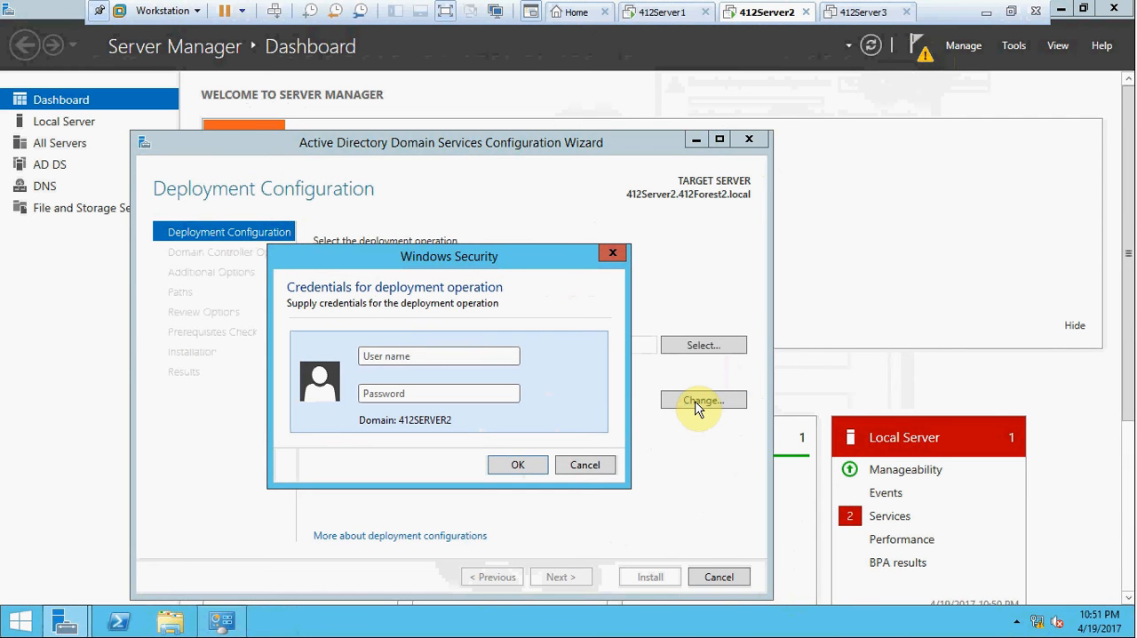
pyautogui.write('412dom1\\administra')
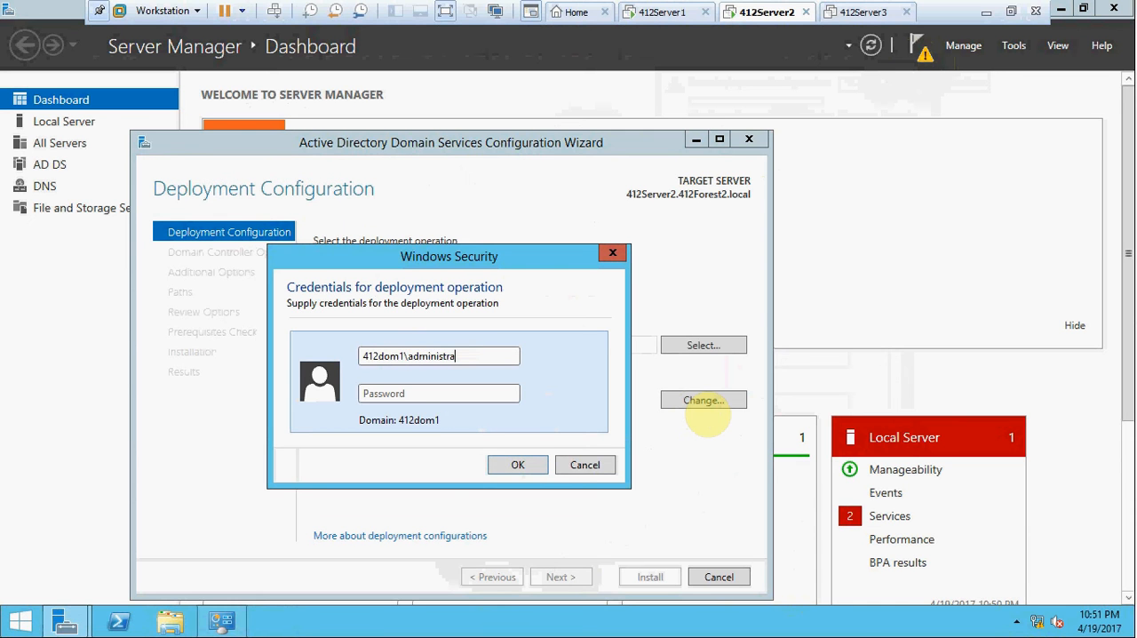
pyautogui.write('tor')
pyautogui.press('Tab')
pyautogui.write('●●●●●●●●●●')
pyautogui.click(519, 463)
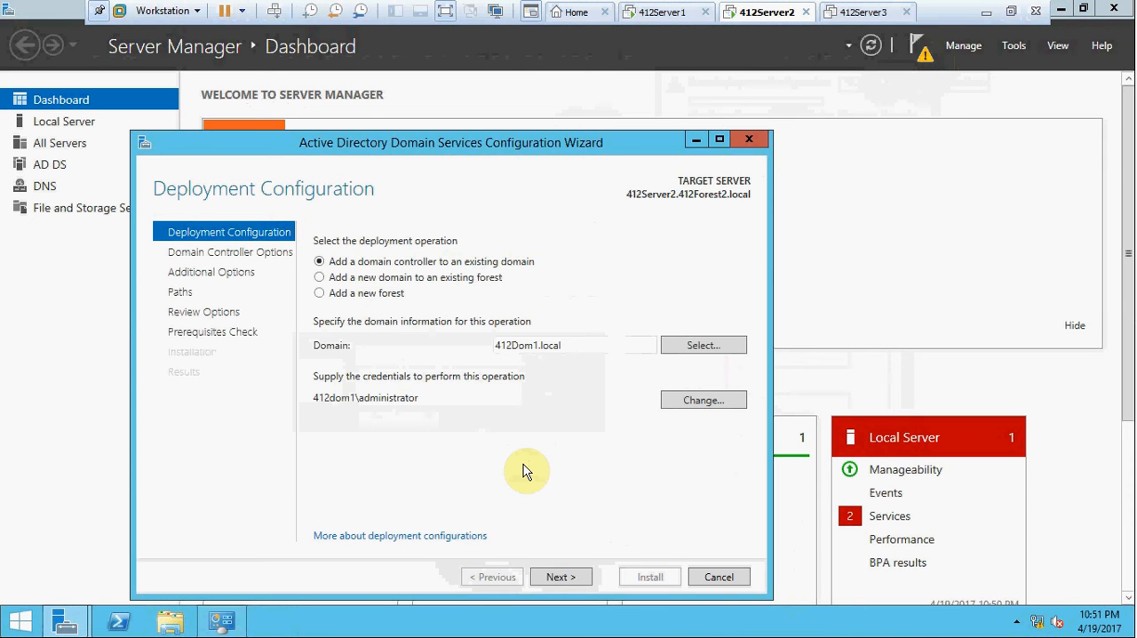
pyautogui.click(569, 578)
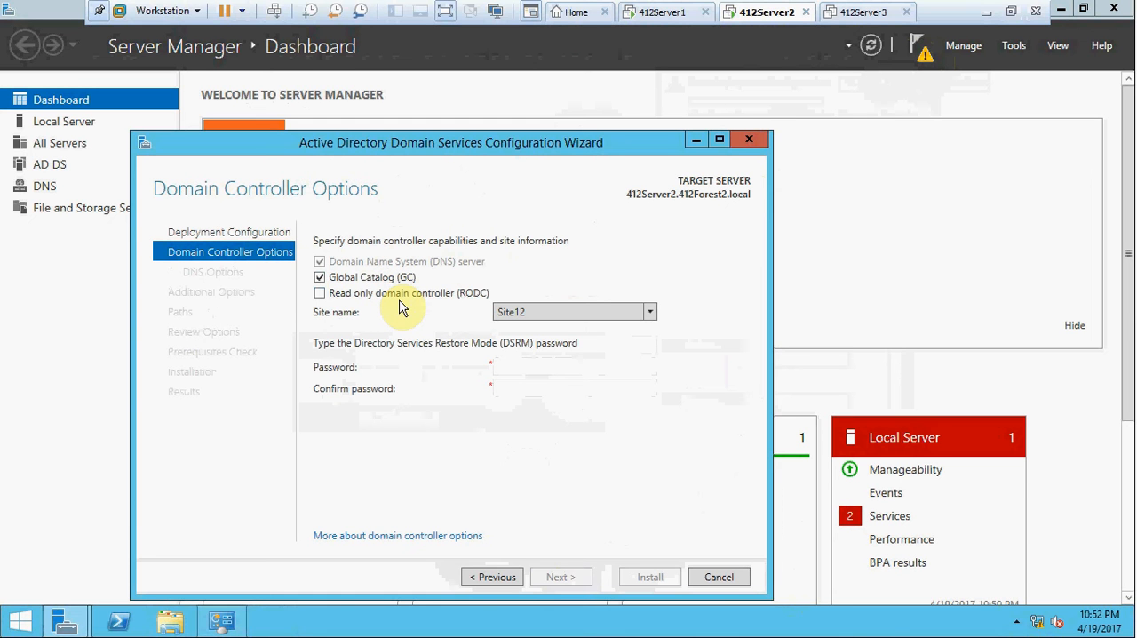
# Enter and confirm the Directory Services Restore Mode password, keeping DNS server, Global Catalog and Site12 selected, and continue.
pyautogui.click(501, 363)
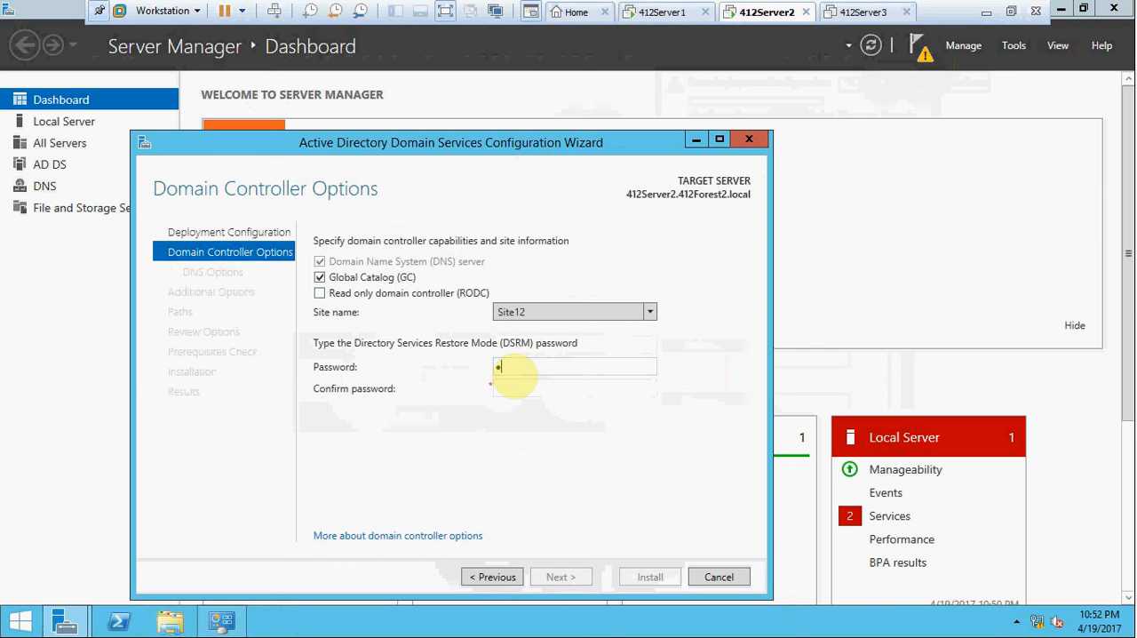
pyautogui.write('Password12')
pyautogui.press('Tab')
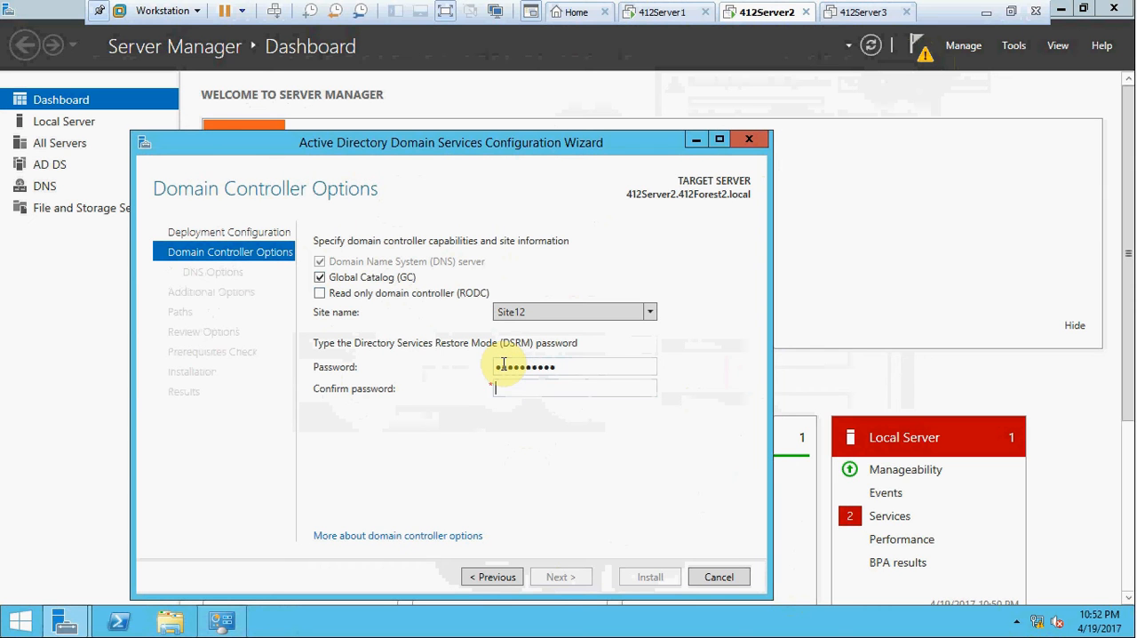
pyautogui.write('Password12')
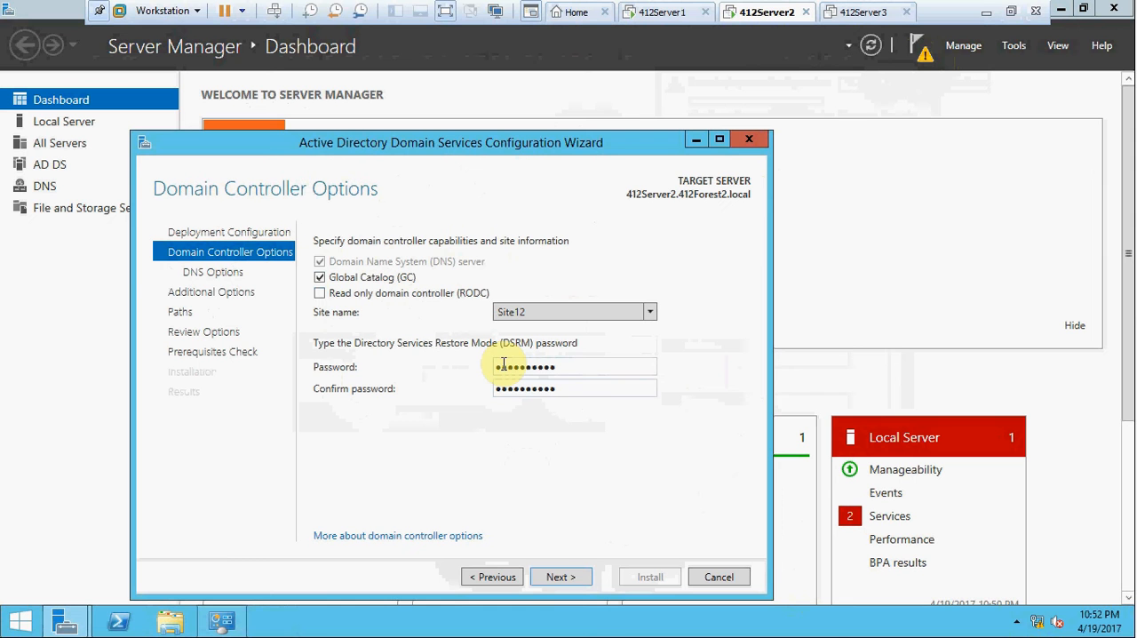
pyautogui.click(554, 577)
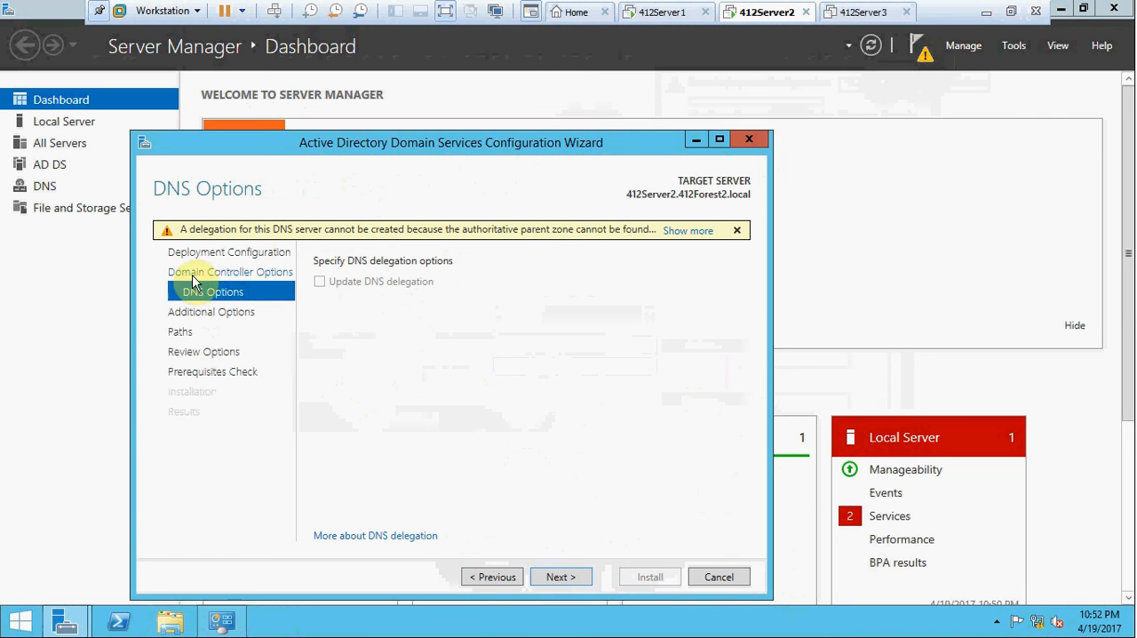
# Accept the default DNS, replication and path options, run the prerequisites check and install the domain controller.
pyautogui.click(560, 577)
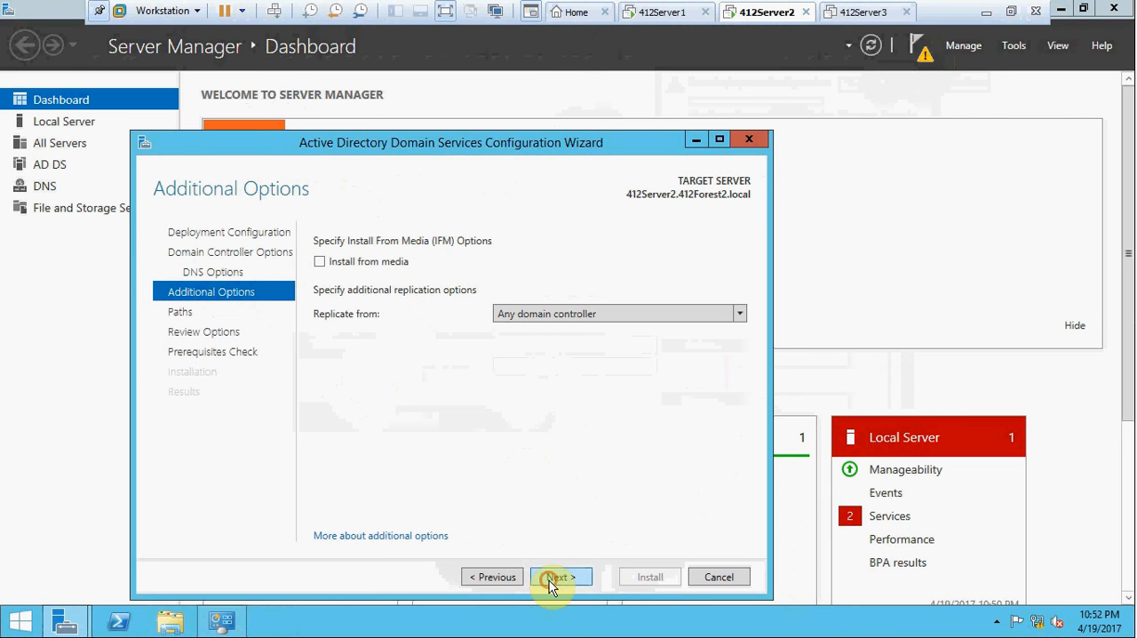
pyautogui.click(549, 581)
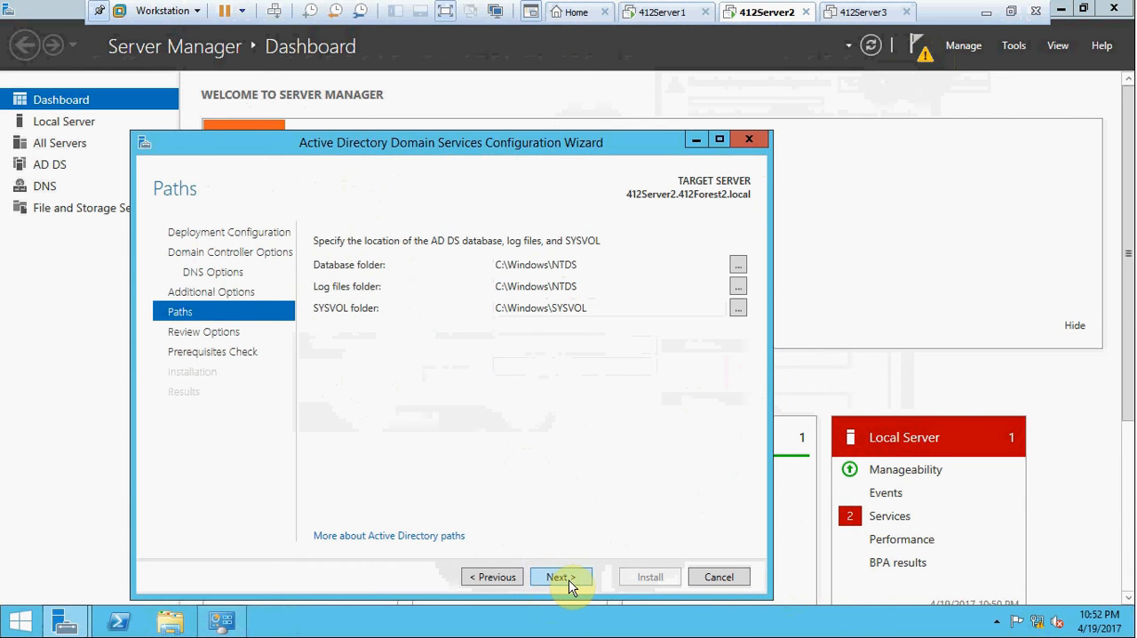
pyautogui.click(560, 574)
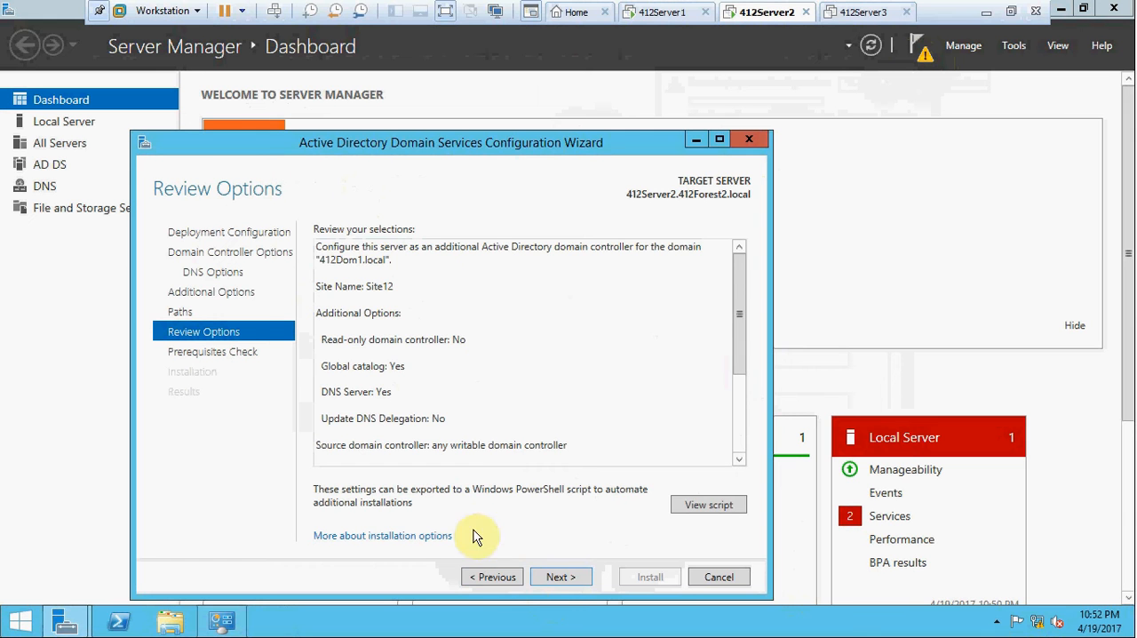
pyautogui.click(561, 580)
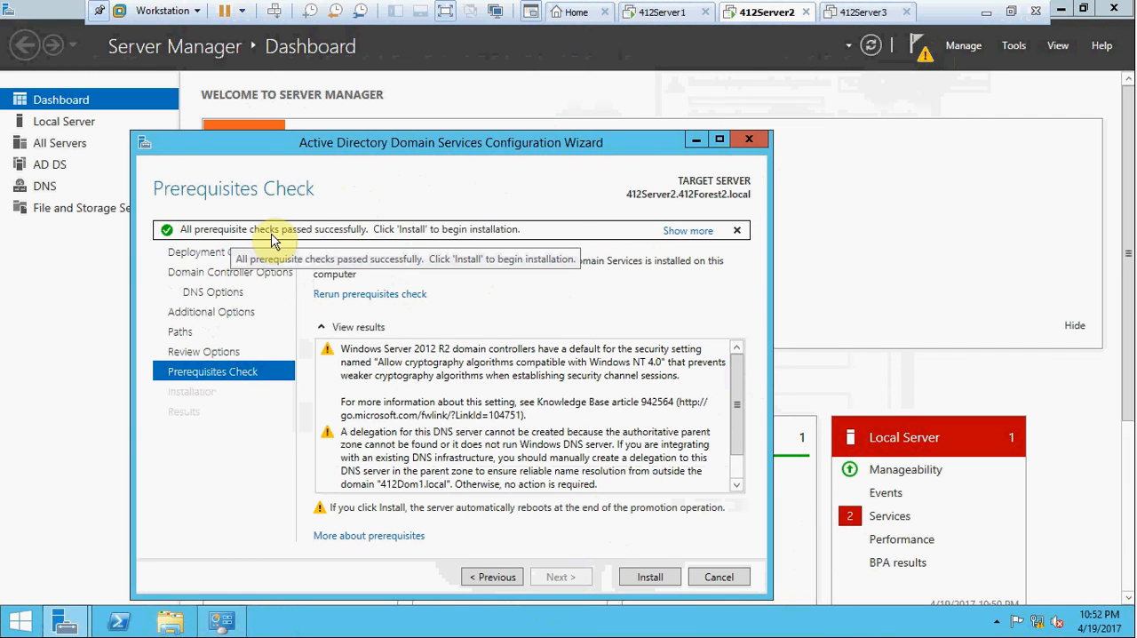
pyautogui.click(655, 580)
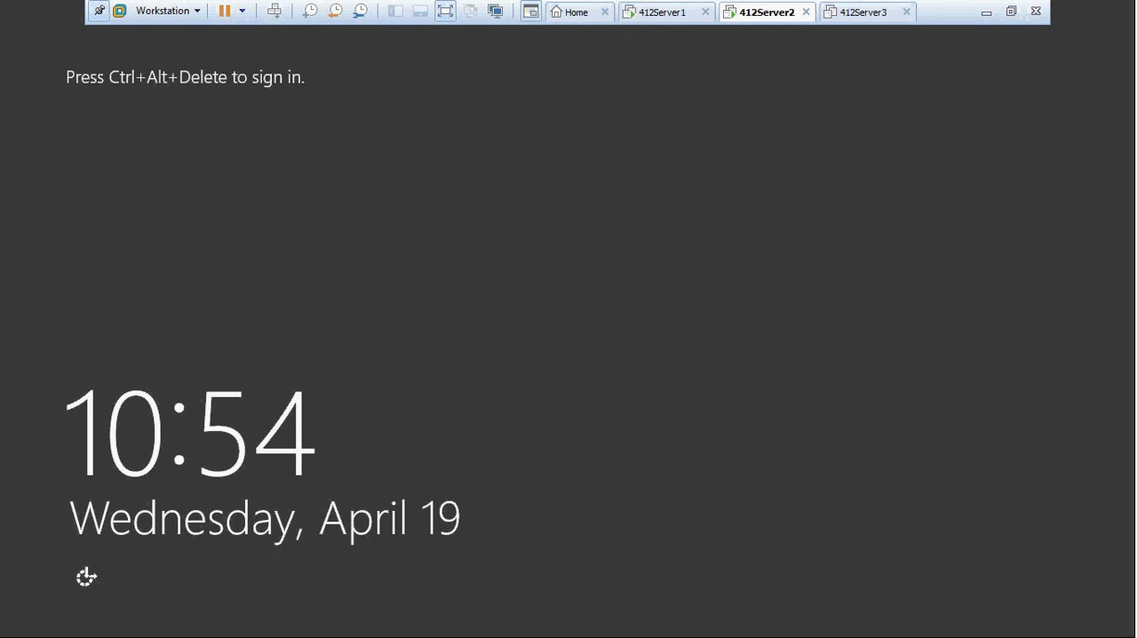
pyautogui.click(711, 327)
pyautogui.click(274, 12)
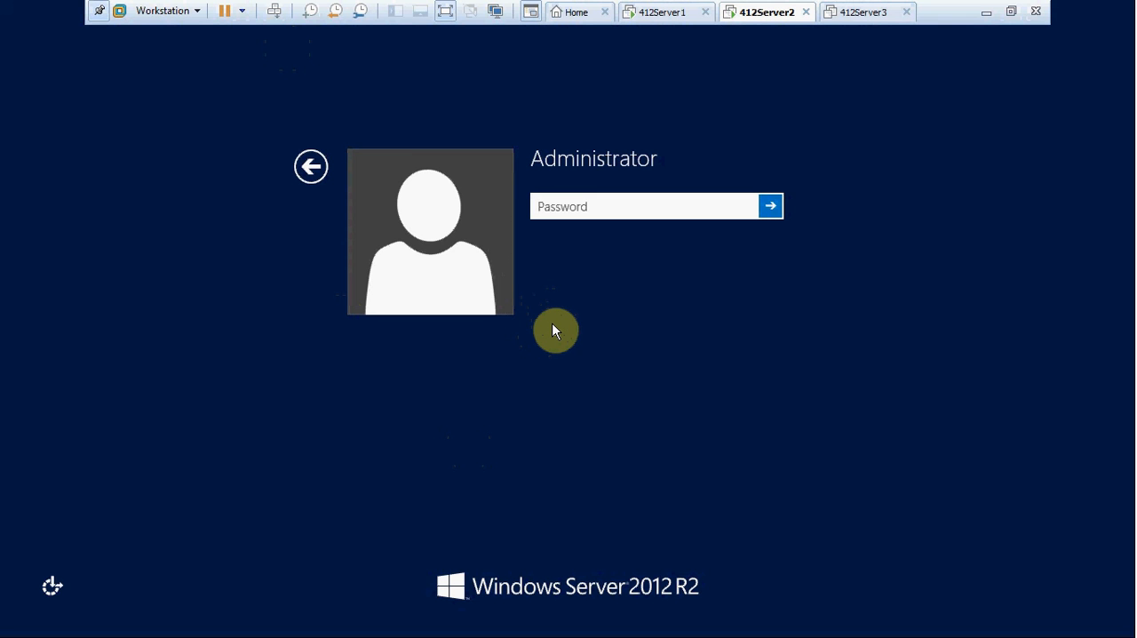
pyautogui.write('P')
pyautogui.press('BackSpace')
pyautogui.click(311, 166)
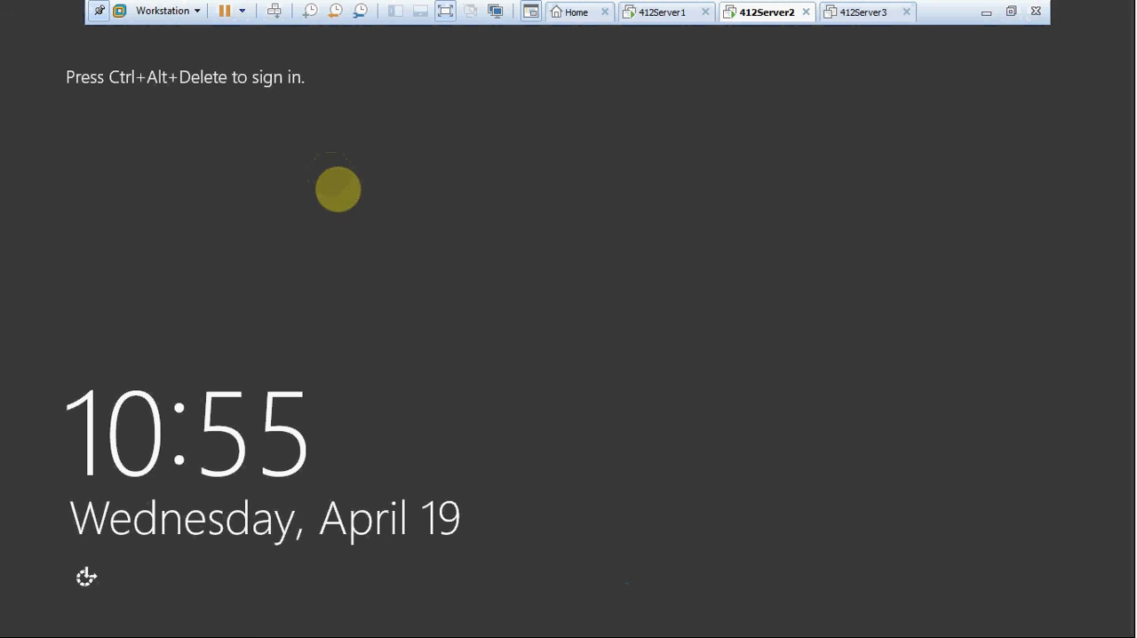
# Sign in to the rebooted 412Server2 as Administrator with the account password.
pyautogui.click(273, 11)
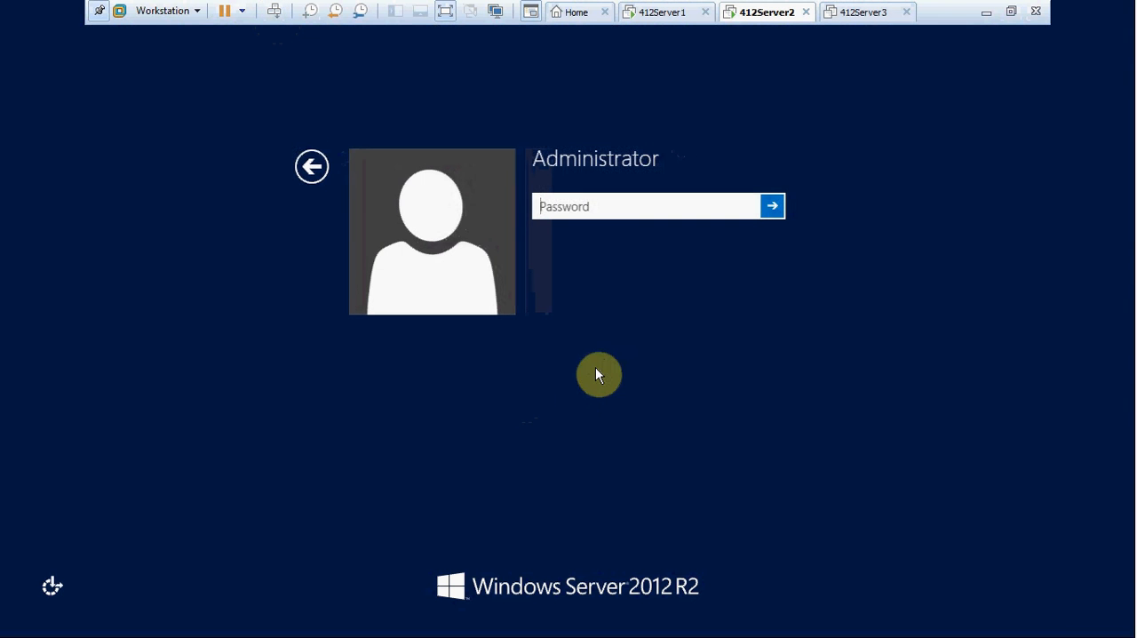
pyautogui.write('*******')
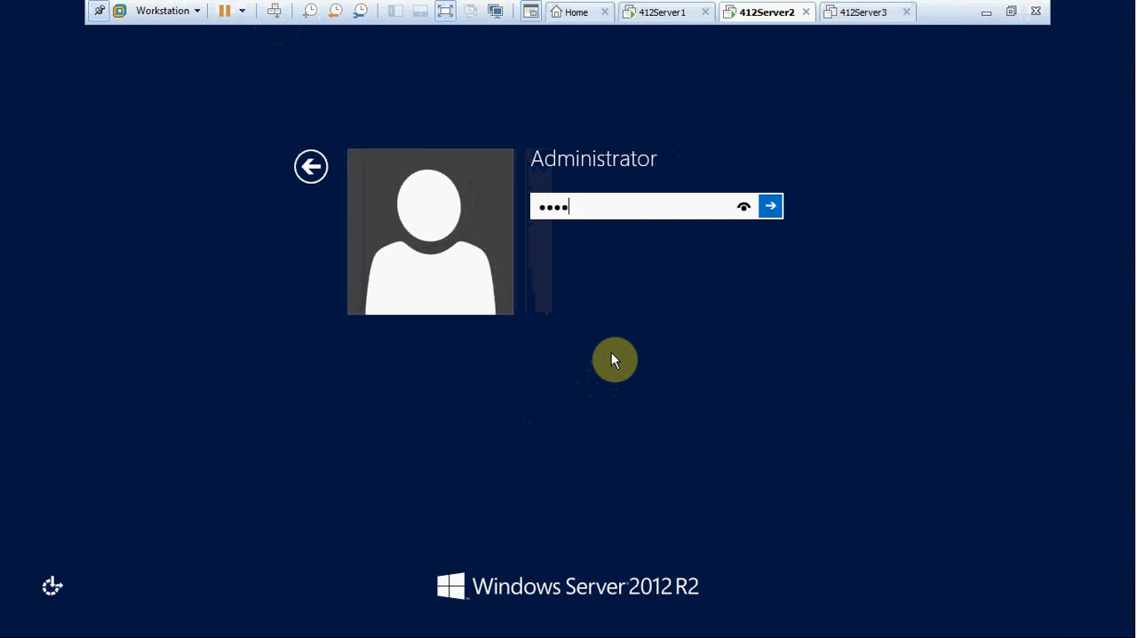
pyautogui.write('***')
pyautogui.press('Return')
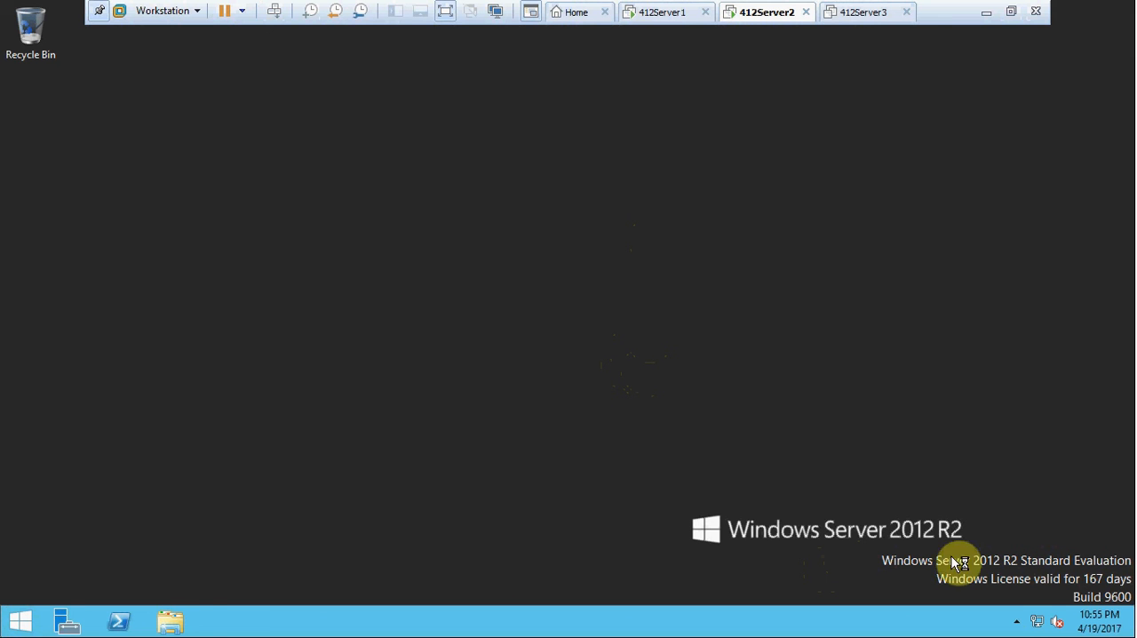
# Check the IP address and DNS server in Ethernet0's IPv4 properties through Network and Sharing Center.
pyautogui.rightClick(1044, 623)
pyautogui.click(1033, 604)
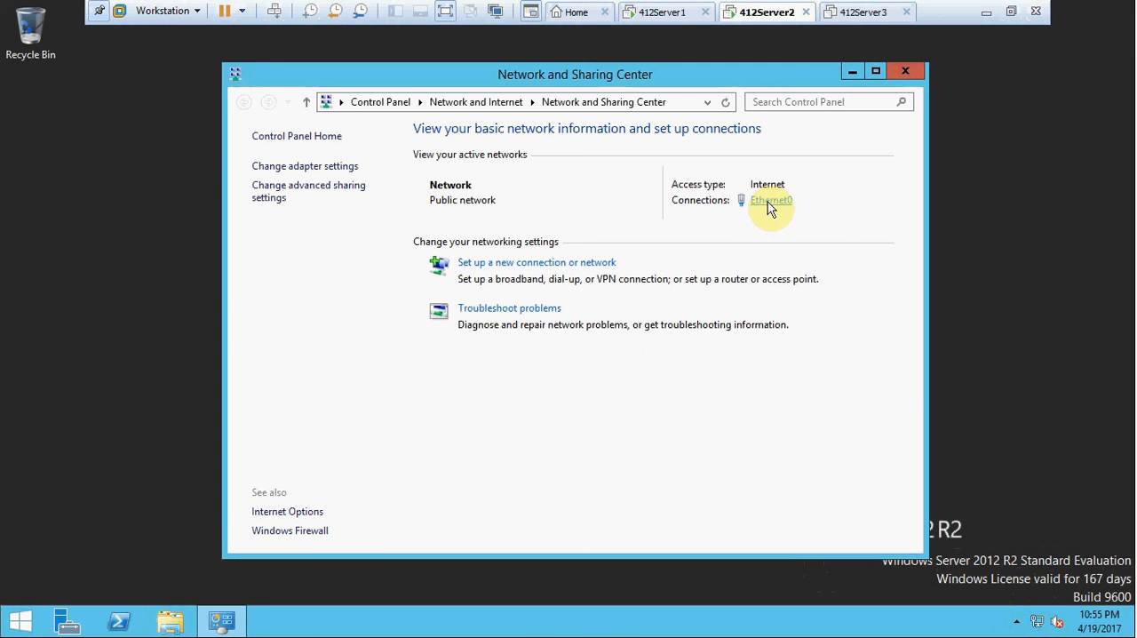
pyautogui.click(768, 201)
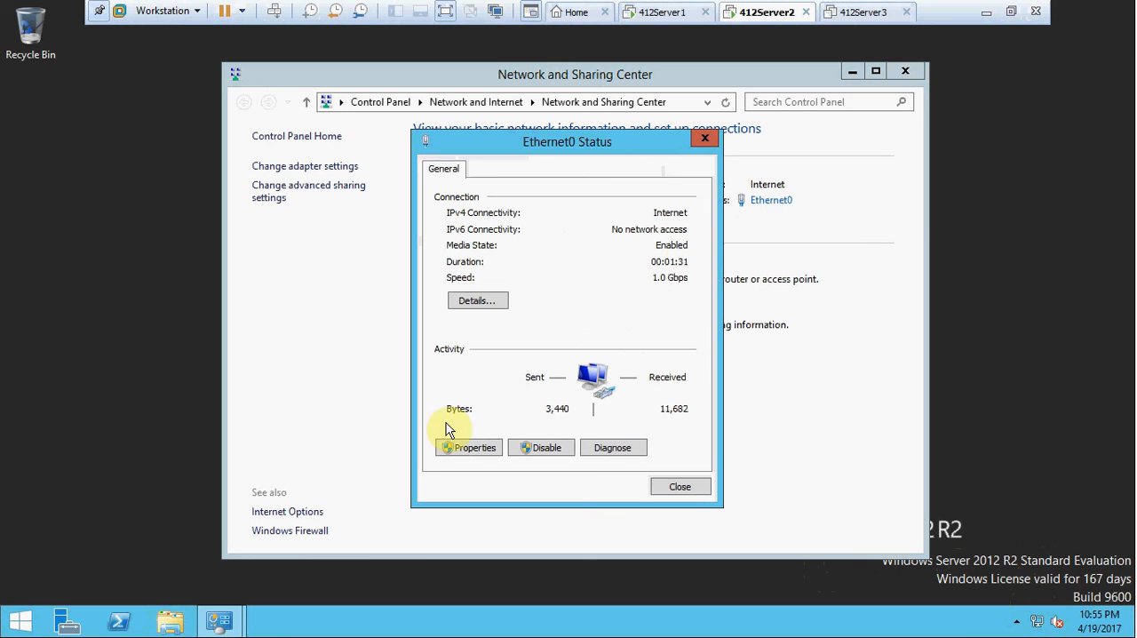
pyautogui.click(468, 451)
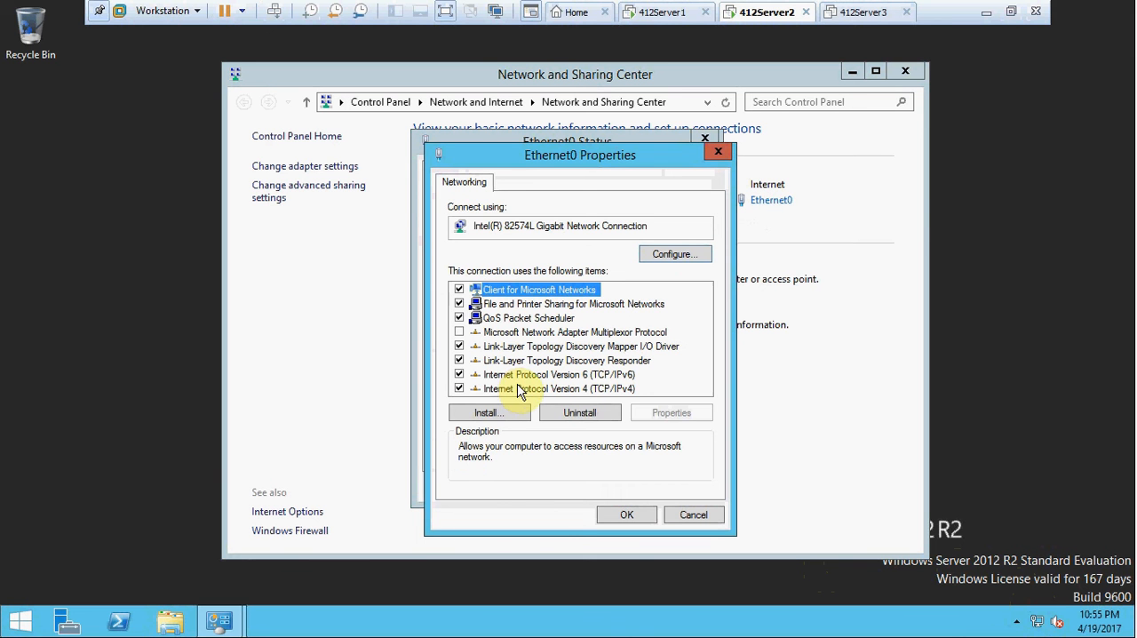
pyautogui.click(519, 389)
pyautogui.doubleClick(519, 388)
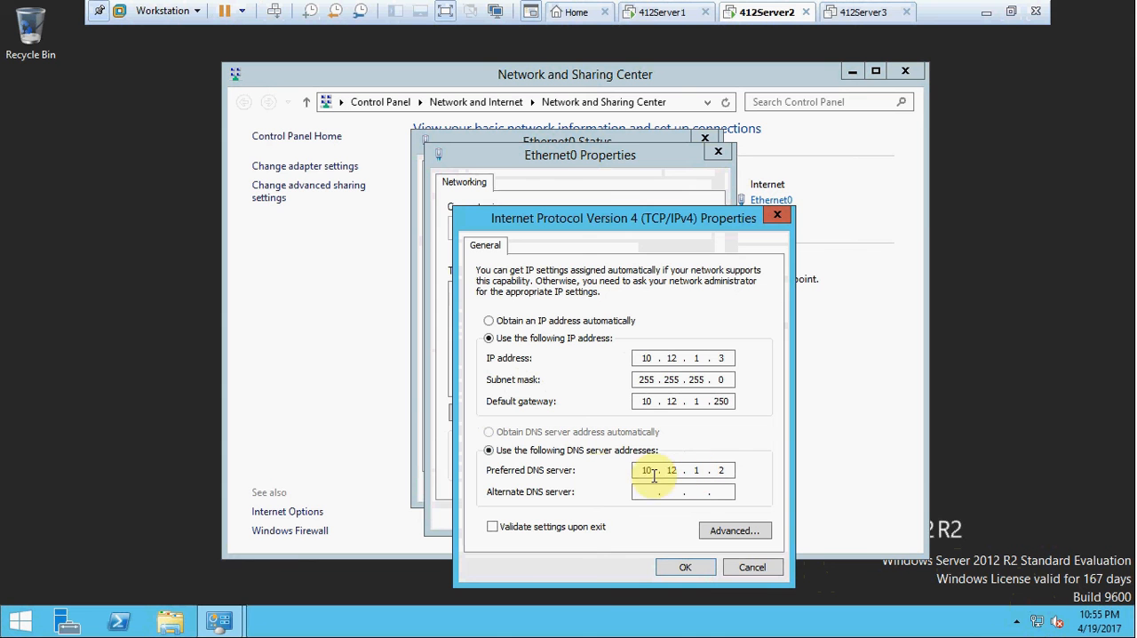
pyautogui.click(679, 569)
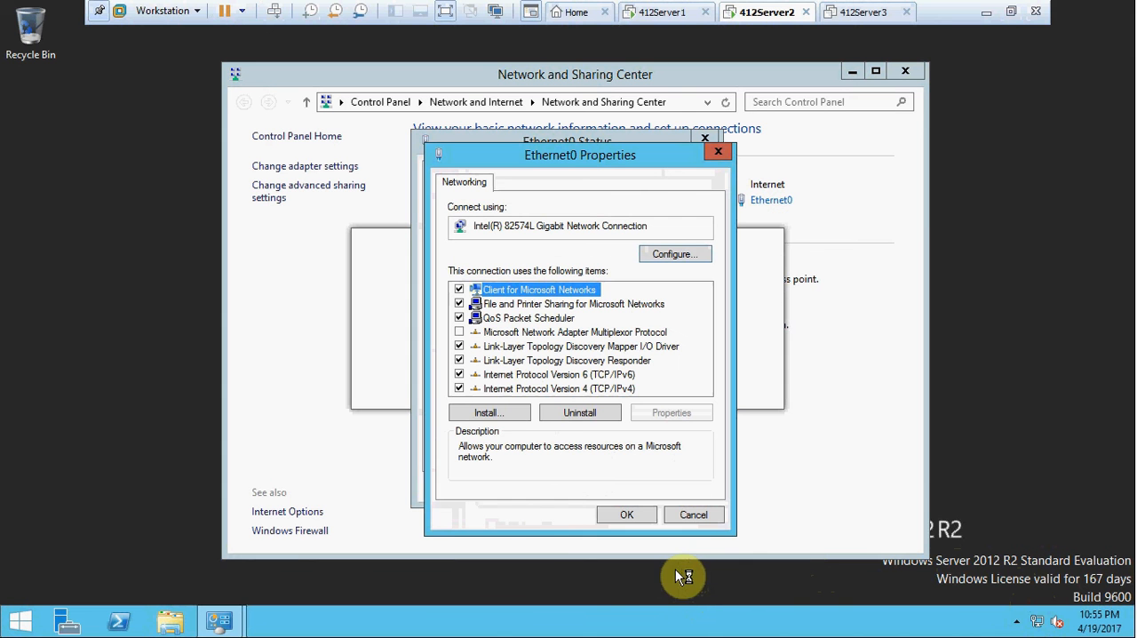
# Check that Ethernet0's IPv6 properties use automatic DNS server addressing, then close all network windows.
pyautogui.doubleClick(520, 375)
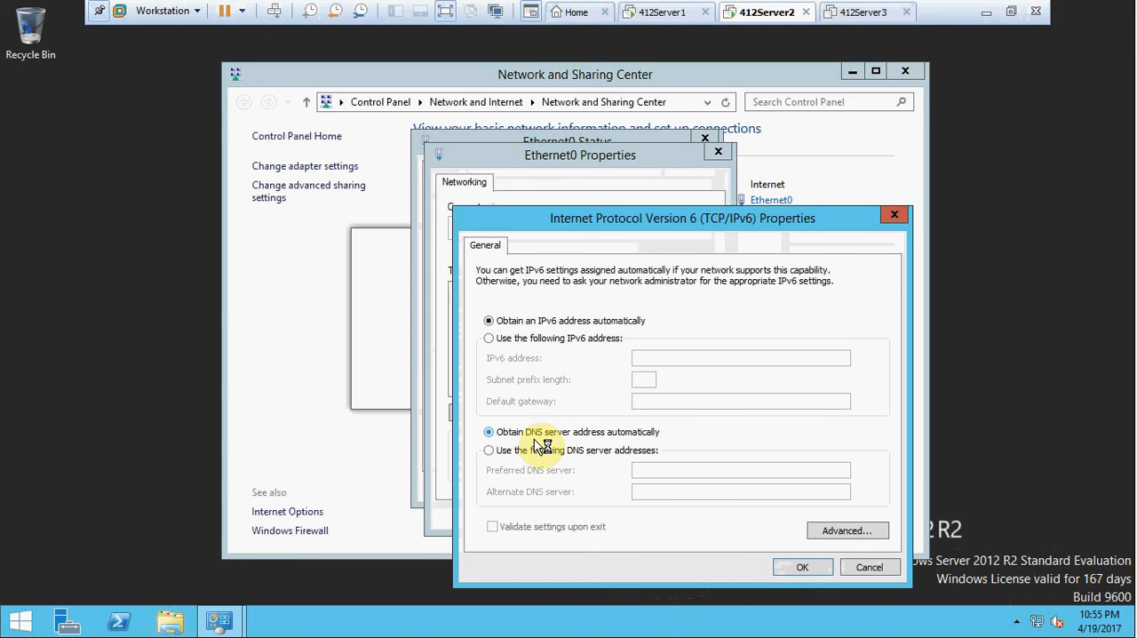
pyautogui.click(802, 568)
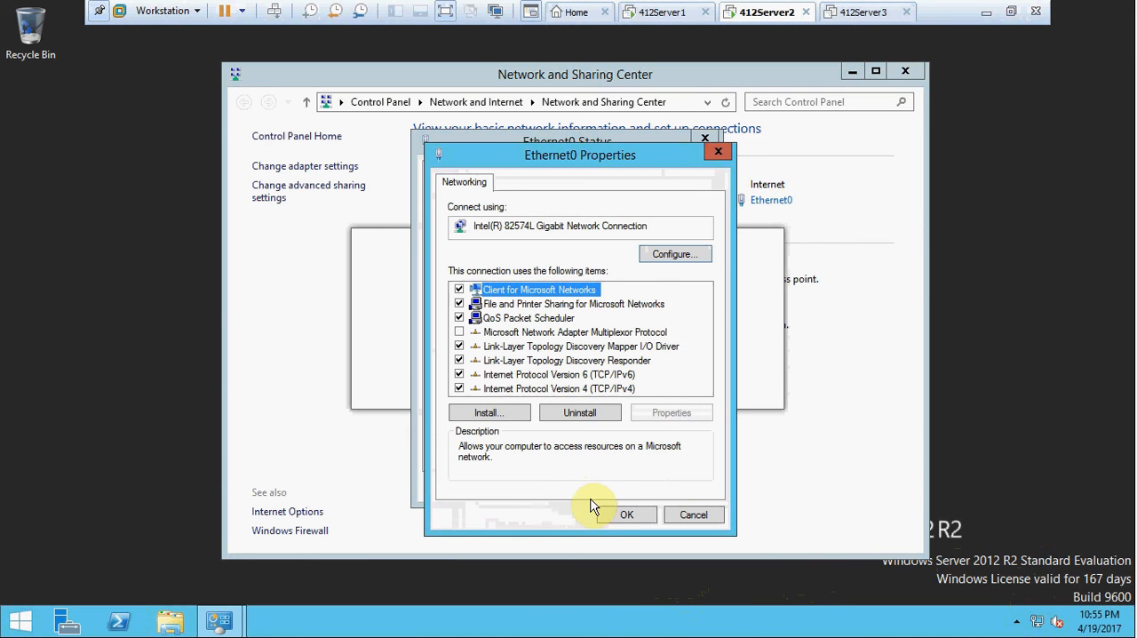
pyautogui.click(621, 516)
pyautogui.click(673, 486)
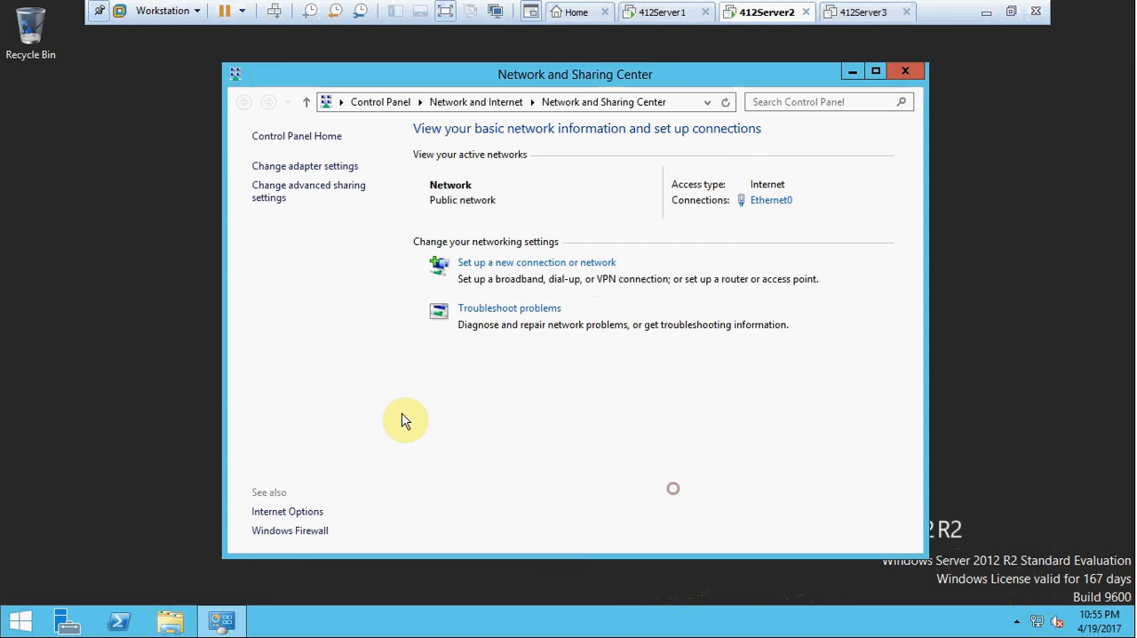
pyautogui.click(905, 71)
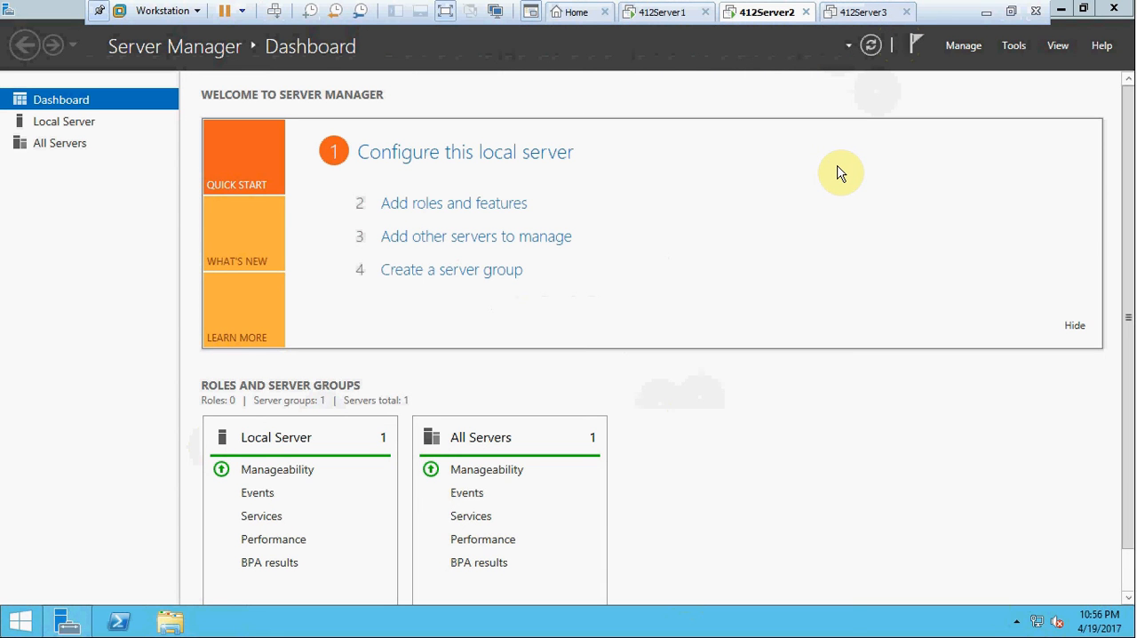
# Reopen the promotion of 412Server2 to a domain controller from the pending post-deployment configuration in Server Manager.
pyautogui.click(914, 53)
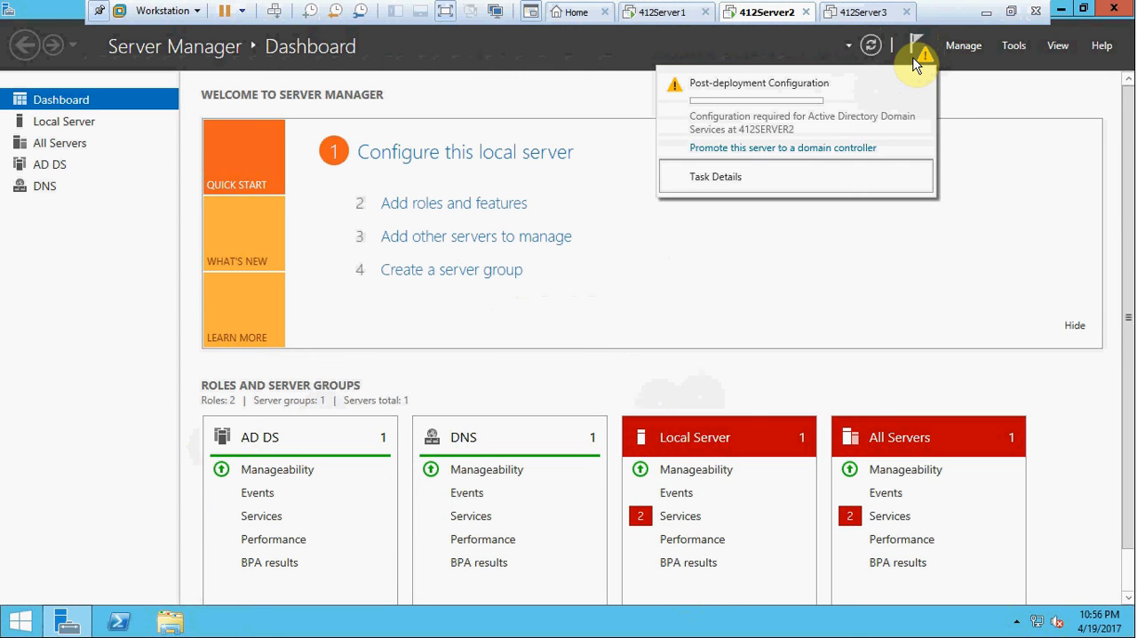
pyautogui.click(812, 148)
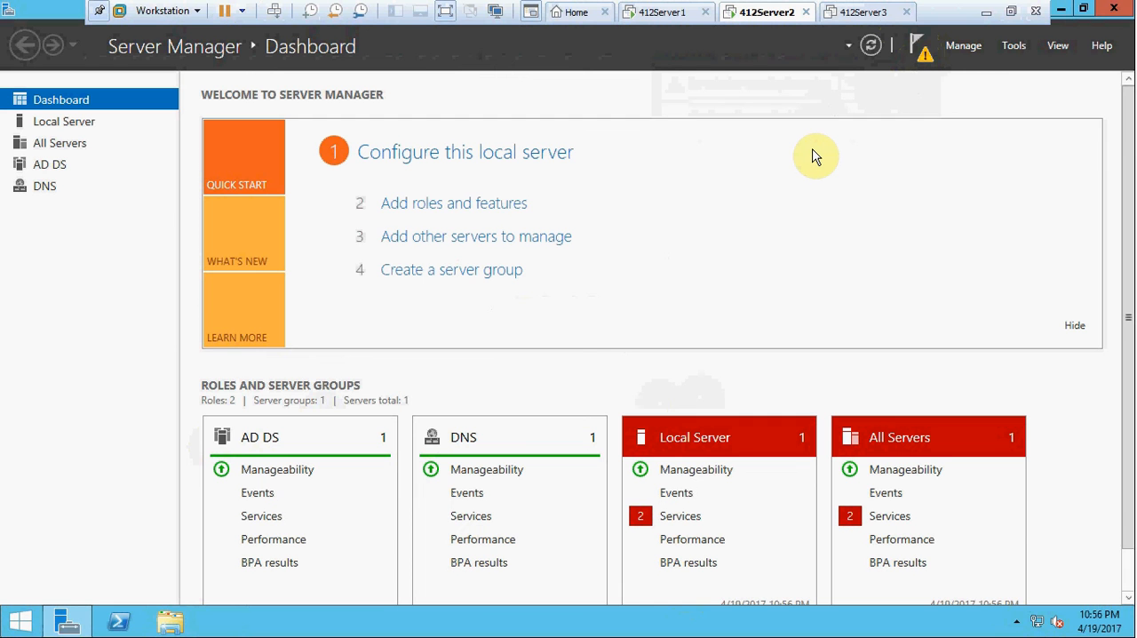